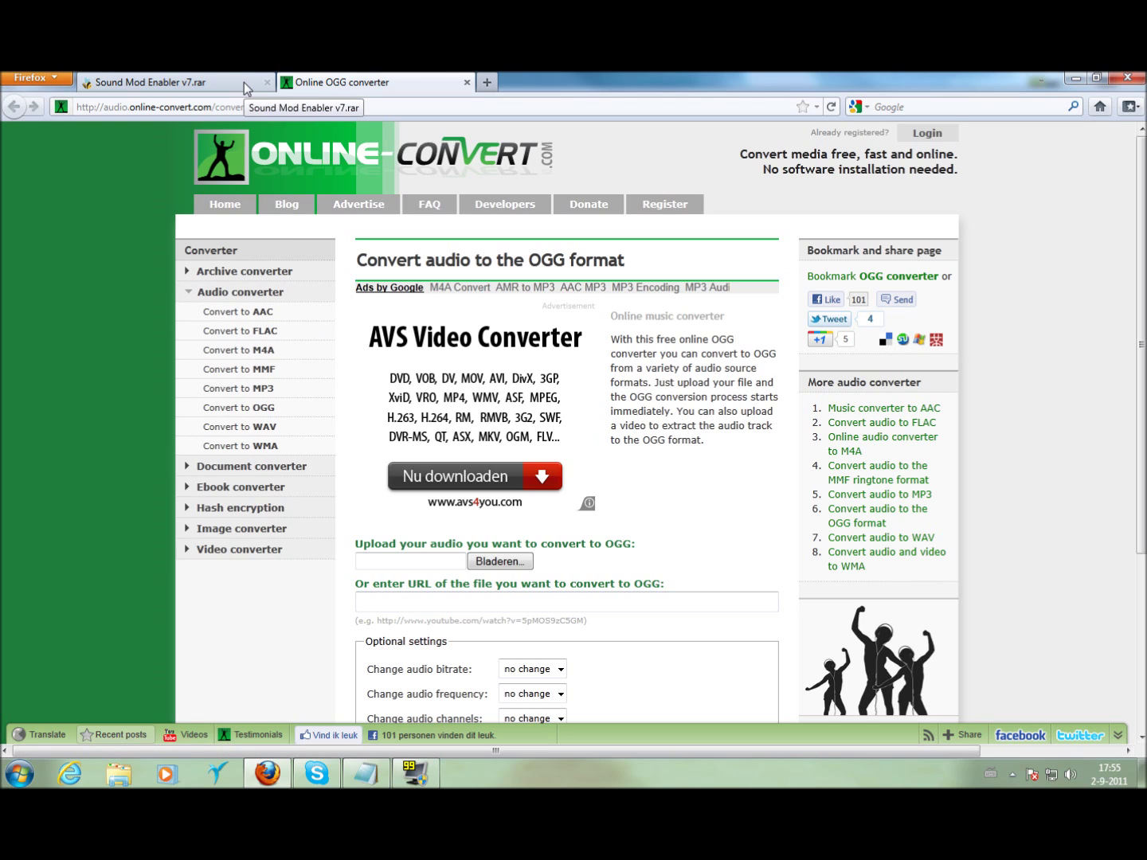
Step: Review the Sound Mod Enabler download page, the OGG converter page and the text tutorial in Notepad
left_click(205, 76)
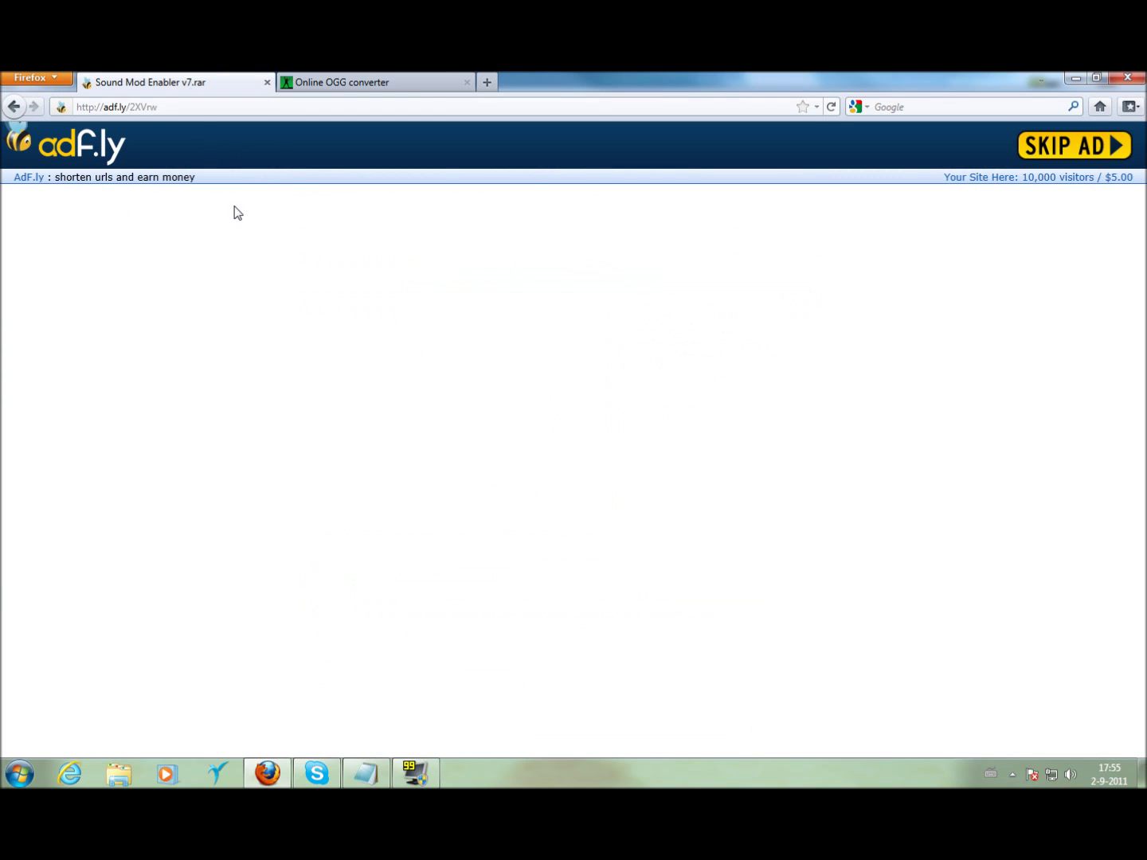
left_click(363, 78)
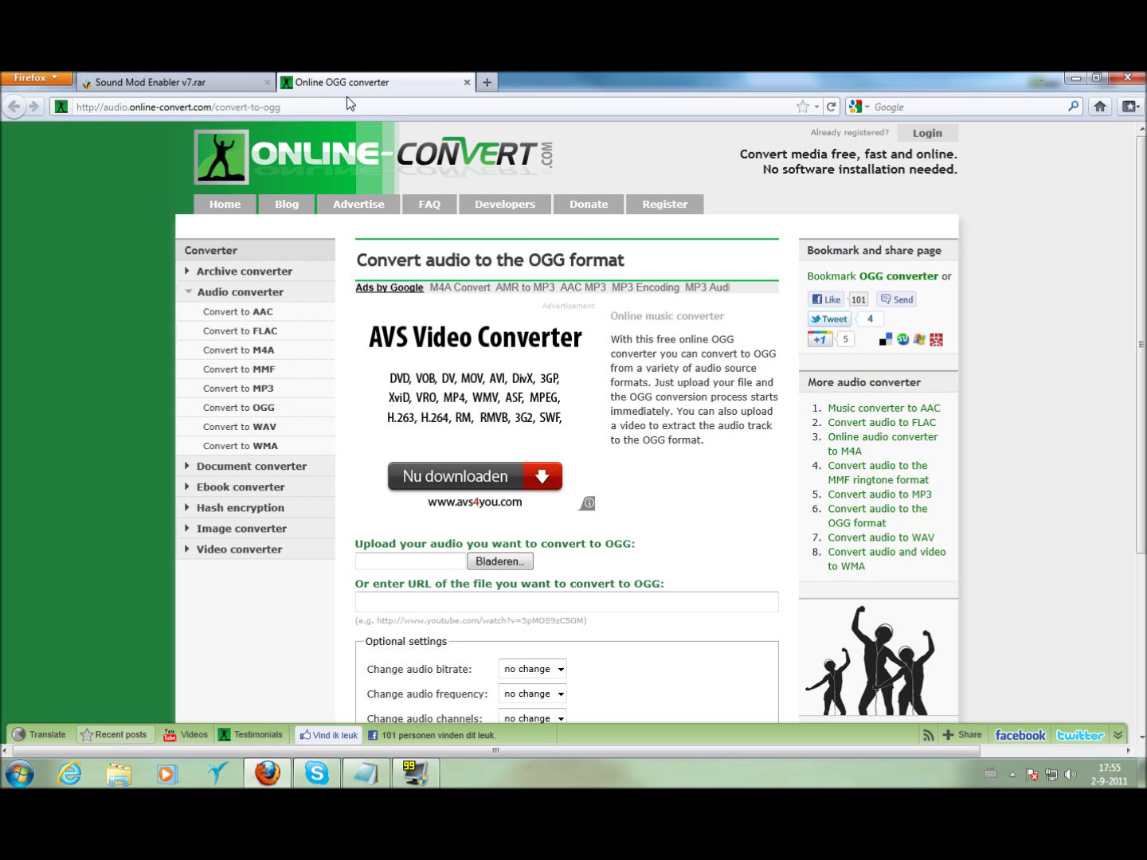
scroll(305, 527, "down", 2)
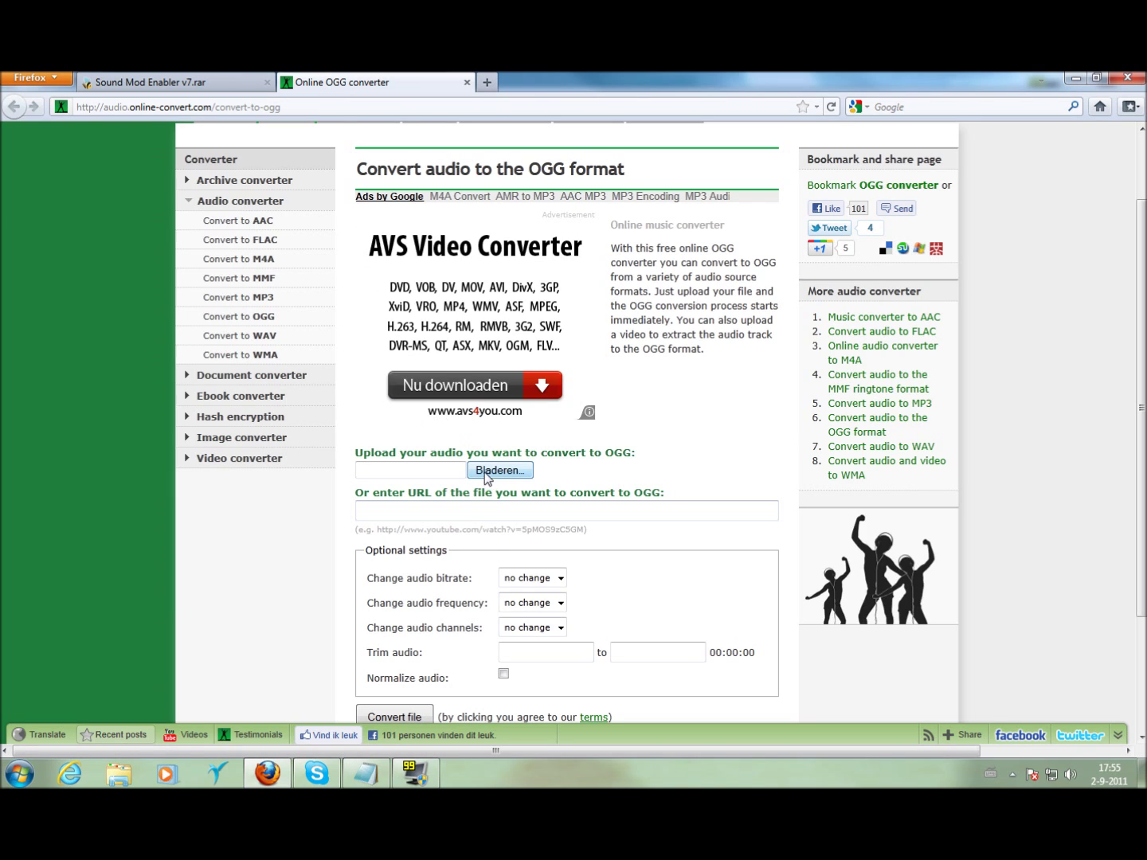
left_click(365, 773)
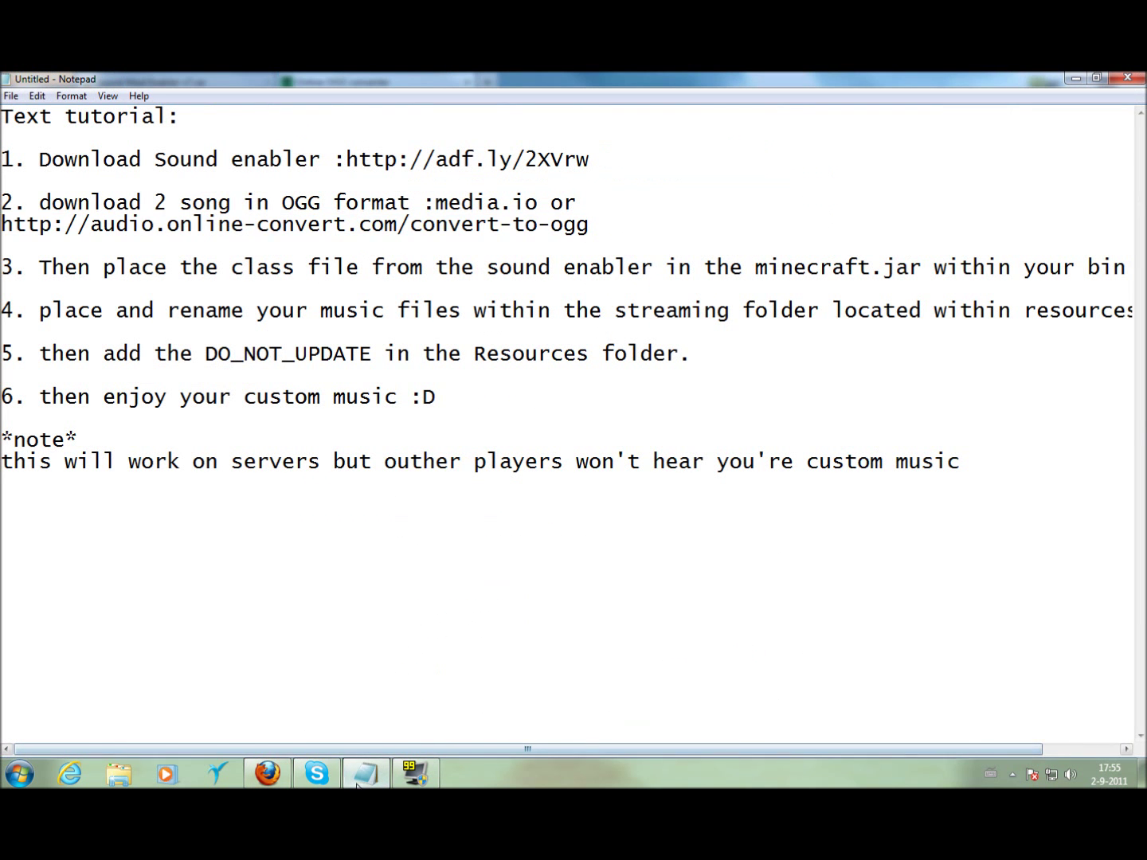
left_click(357, 785)
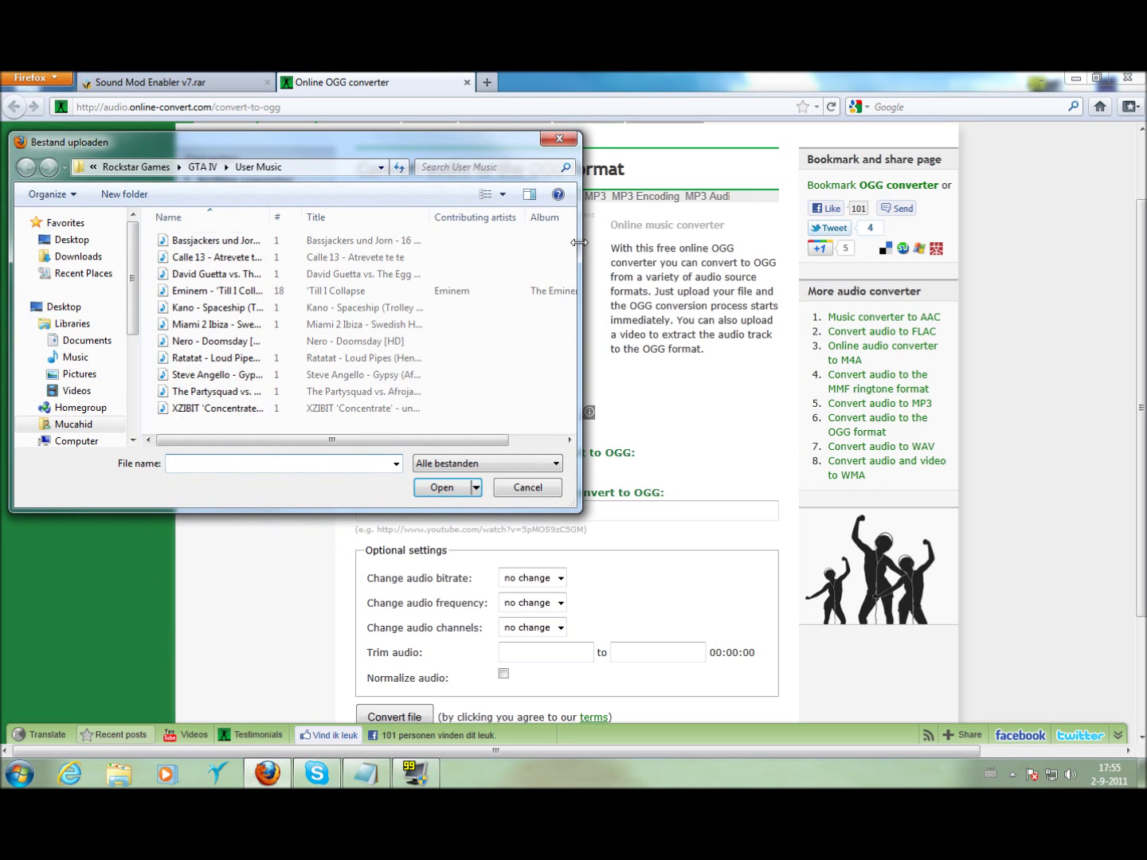
Step: Upload the Ratatat - Loud Pipes song from the User Music folder and start converting it to OGG
left_click_drag(239, 142, 804, 161)
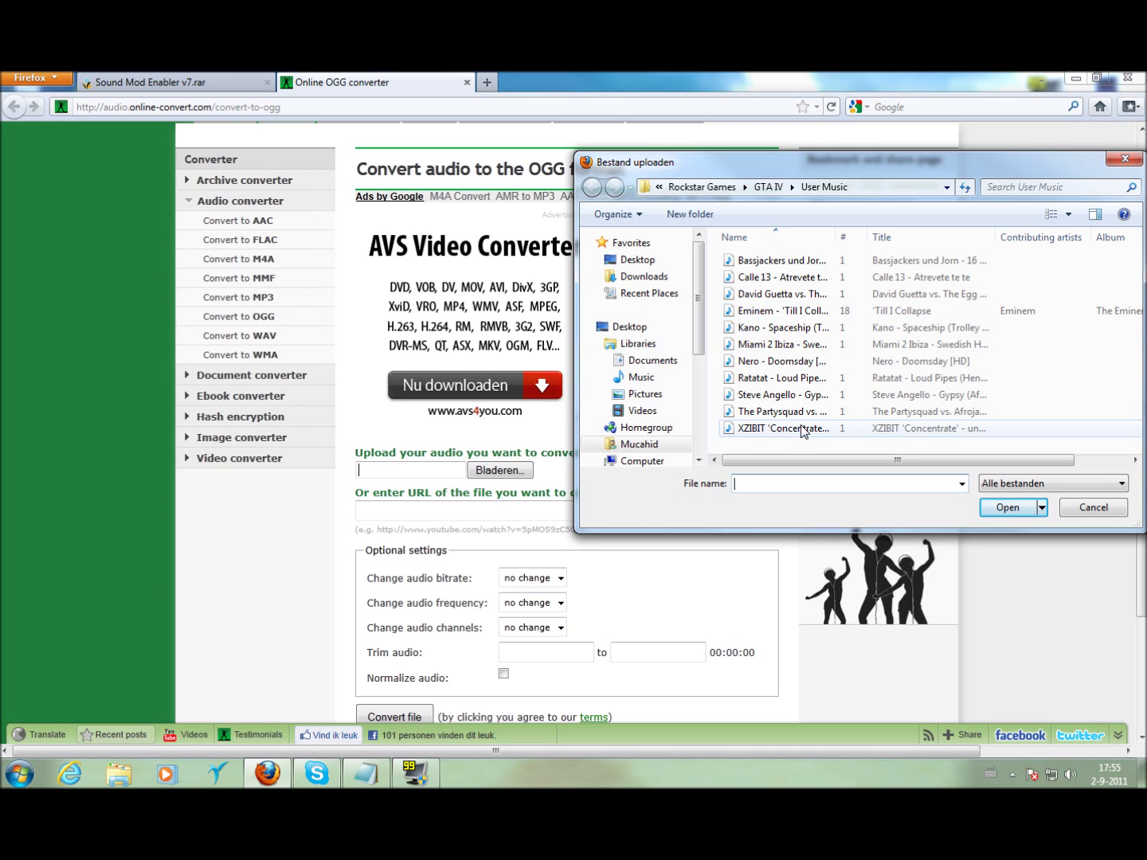
double_click(801, 379)
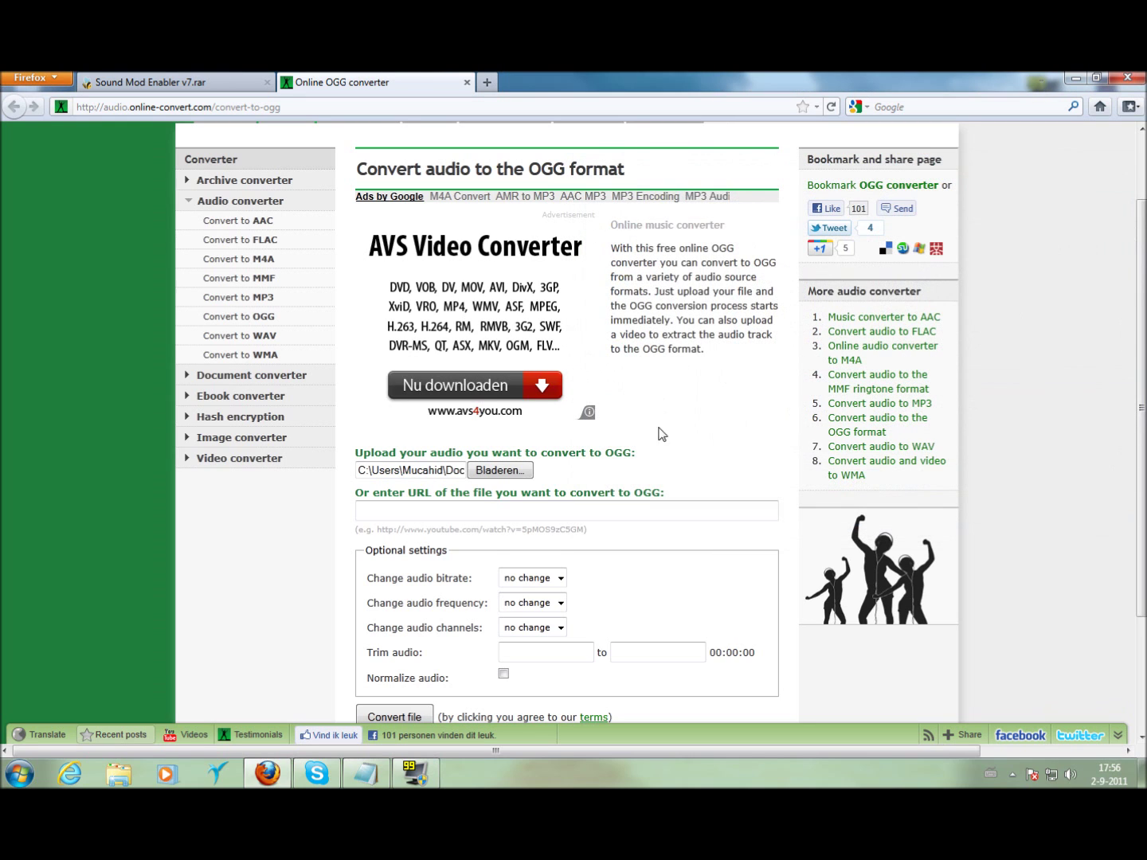
scroll(609, 499, "down", 2)
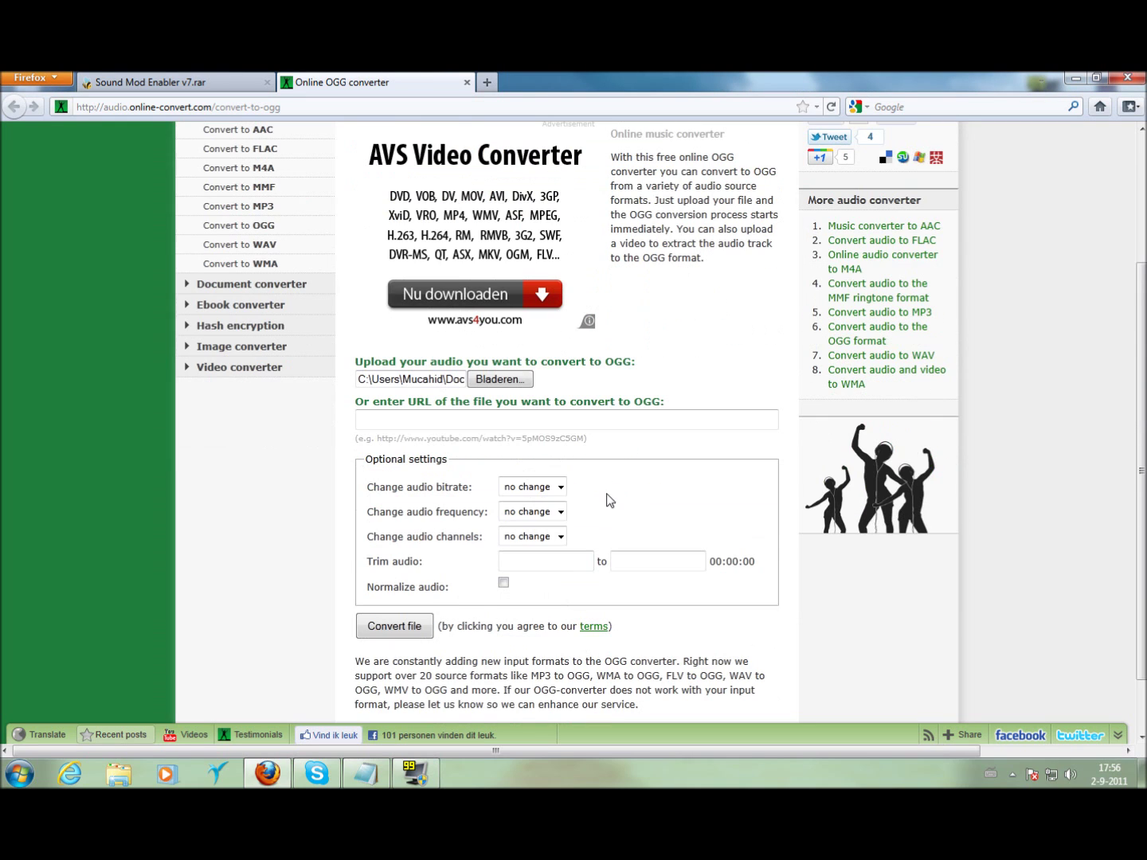
left_click(371, 628)
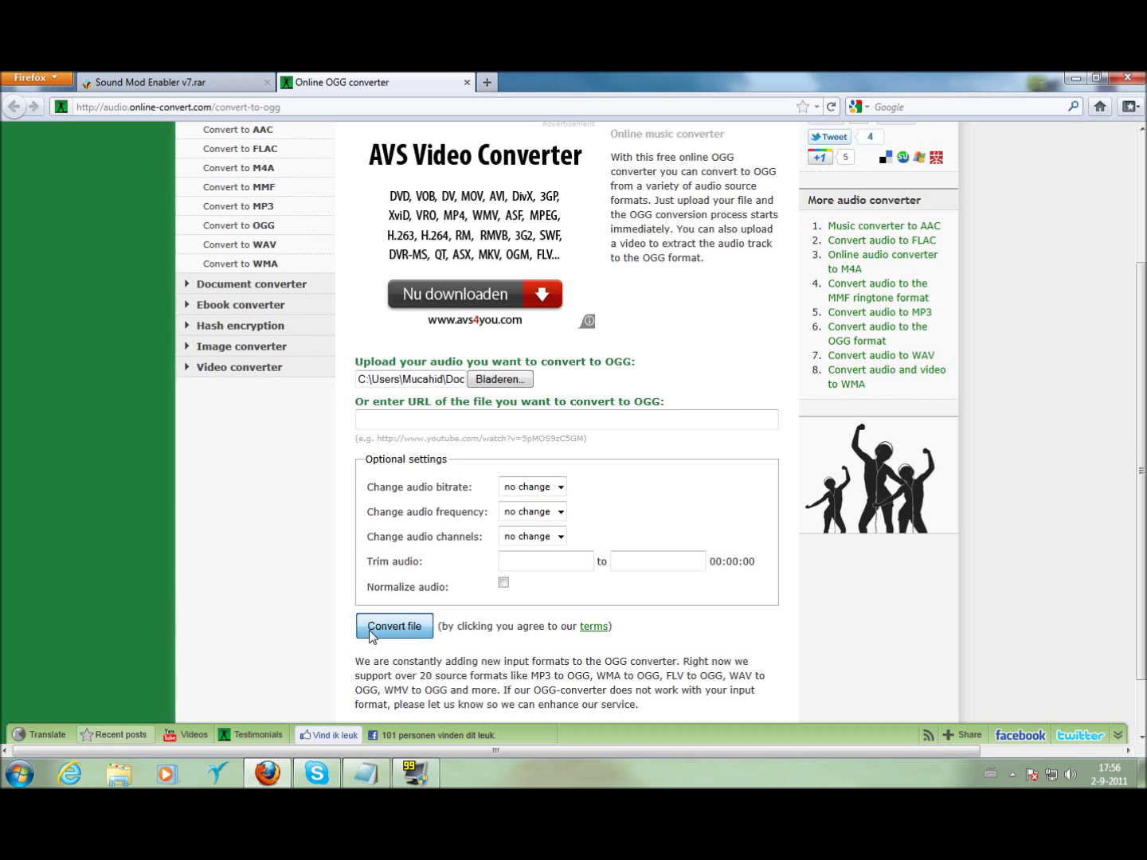
scroll(499, 586, "down", 2)
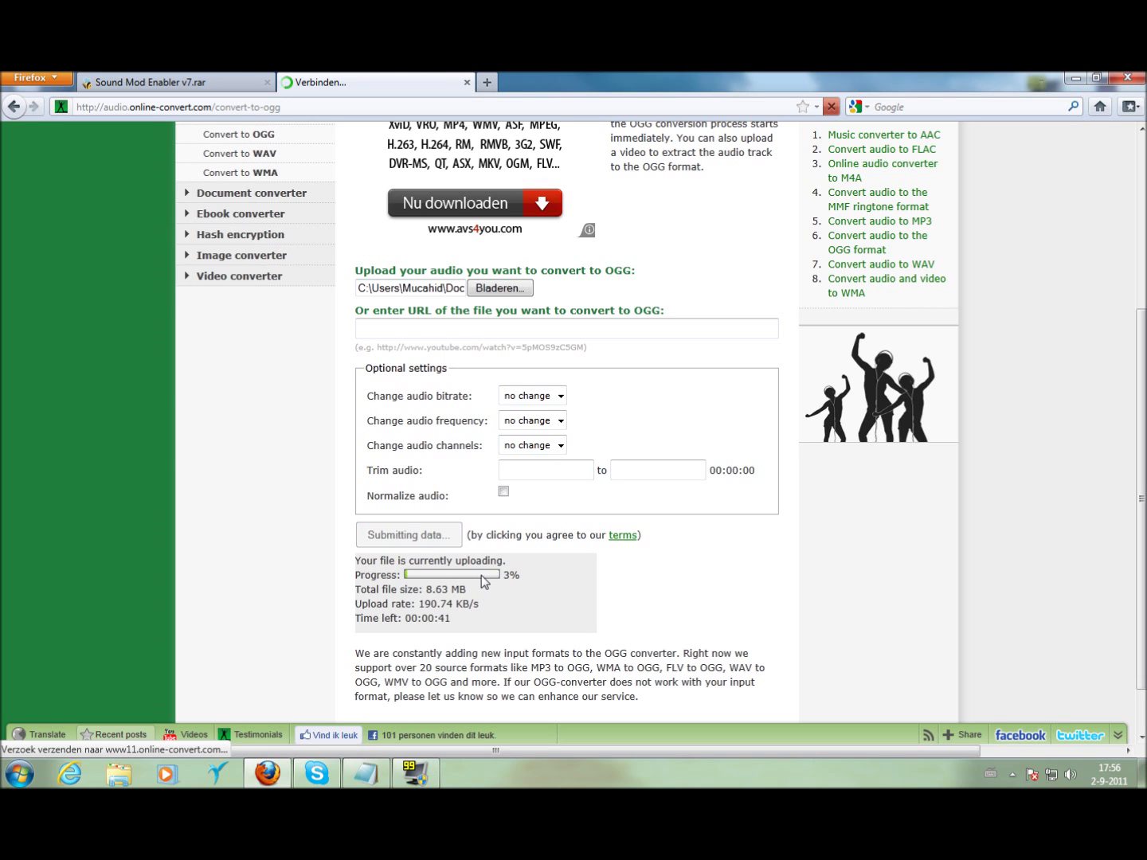
scroll(270, 404, "up", 6)
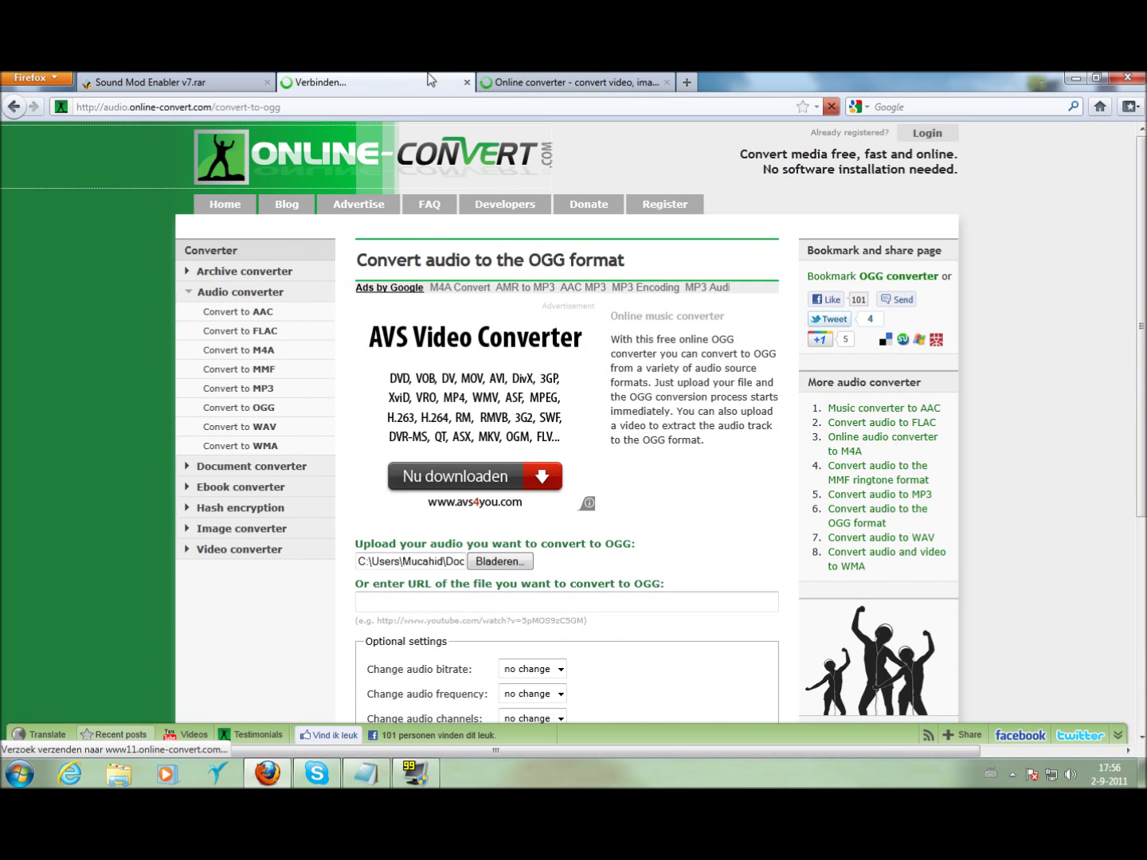
left_click(509, 79)
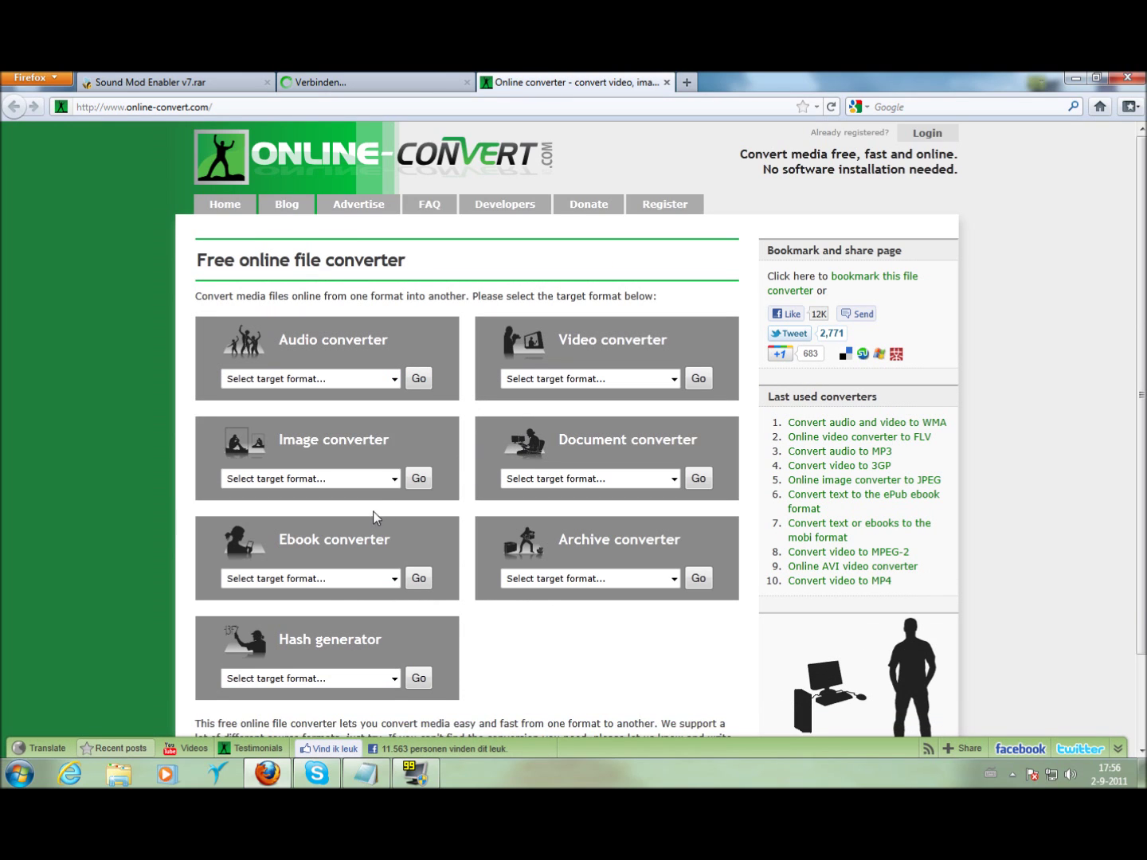
left_click(211, 107)
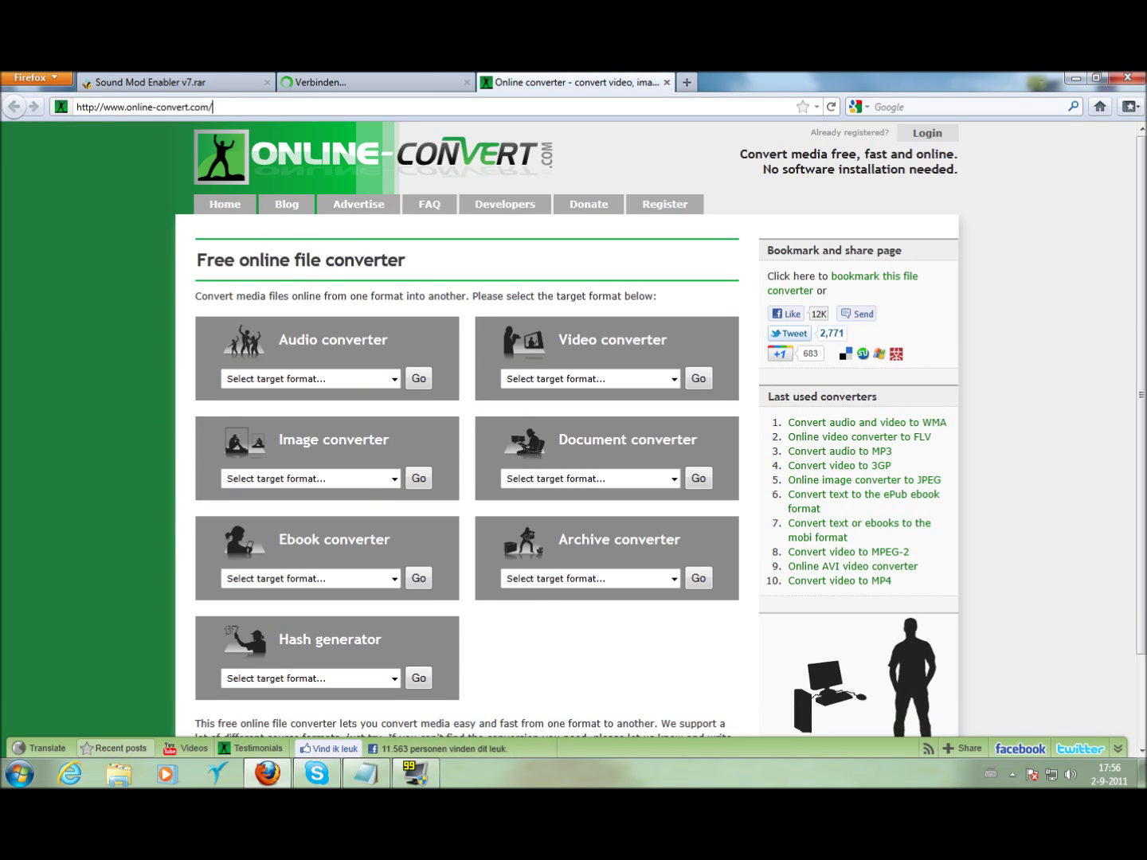
type("convert")
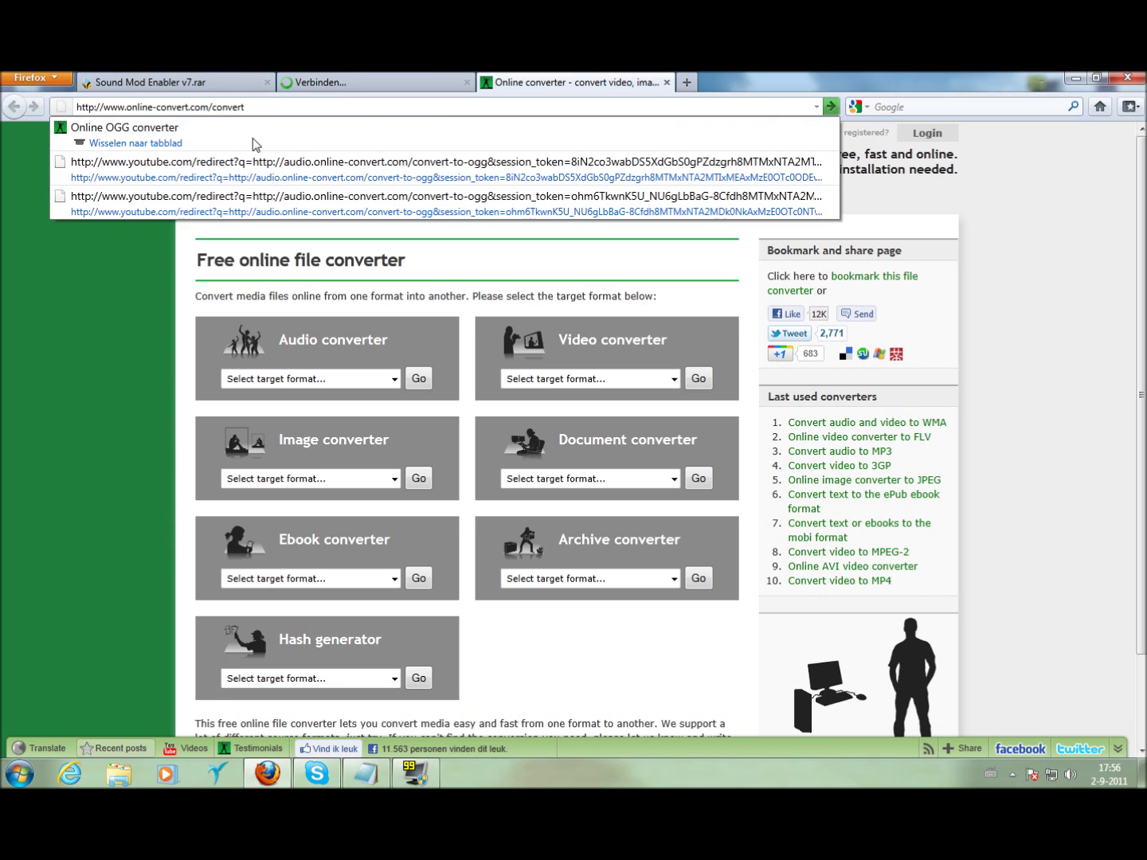
left_click(332, 77)
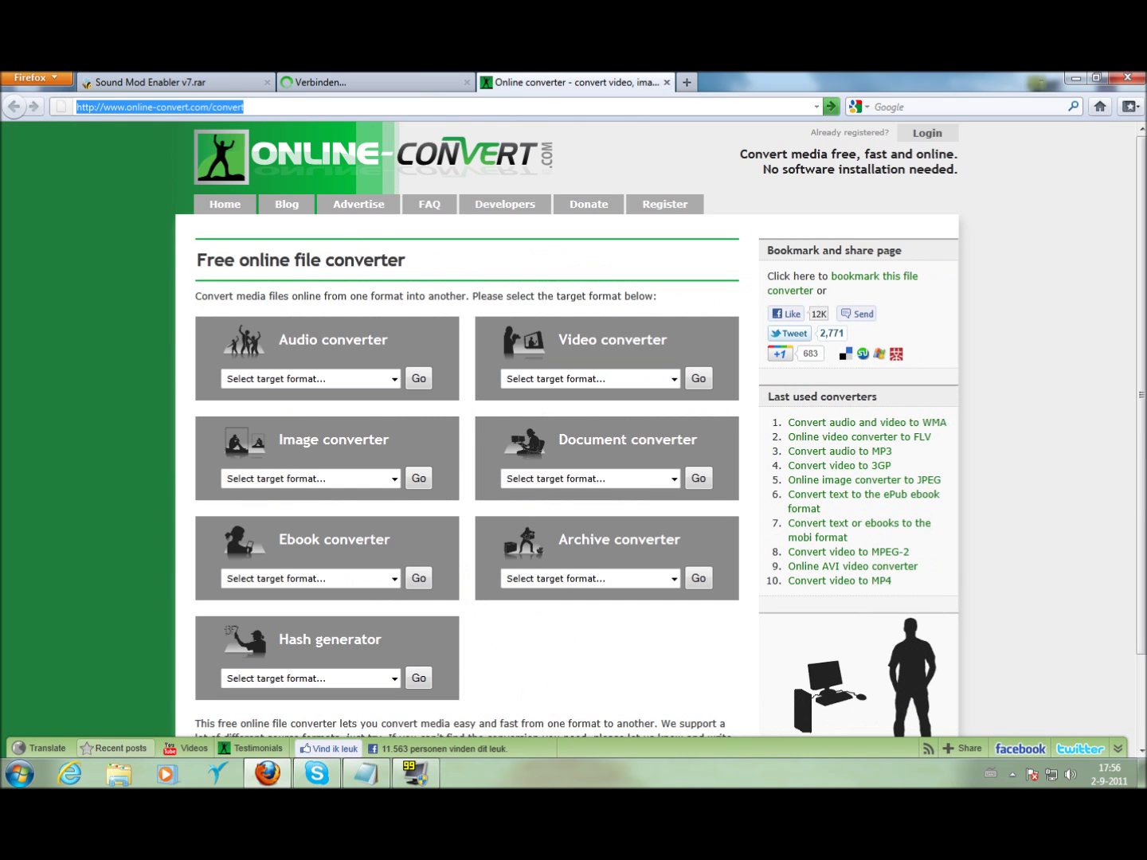
type("0")
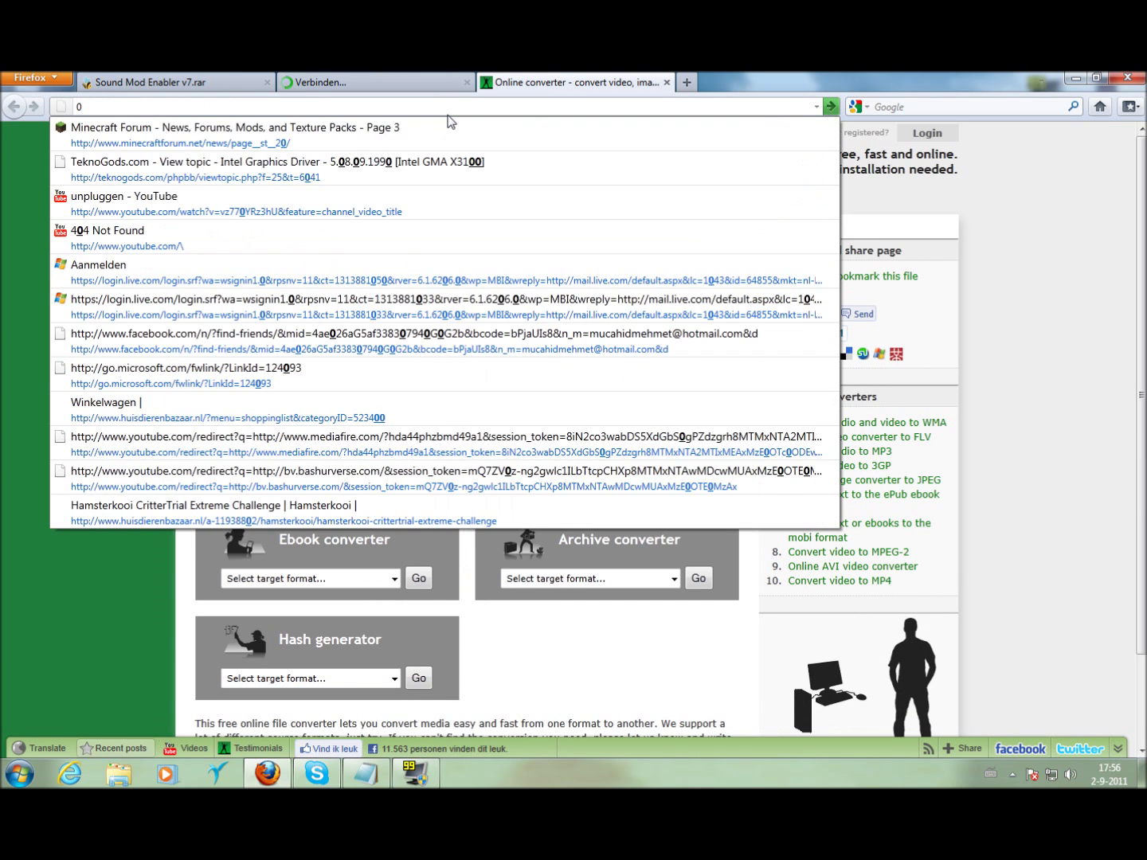
key("BackSpace")
left_click(36, 293)
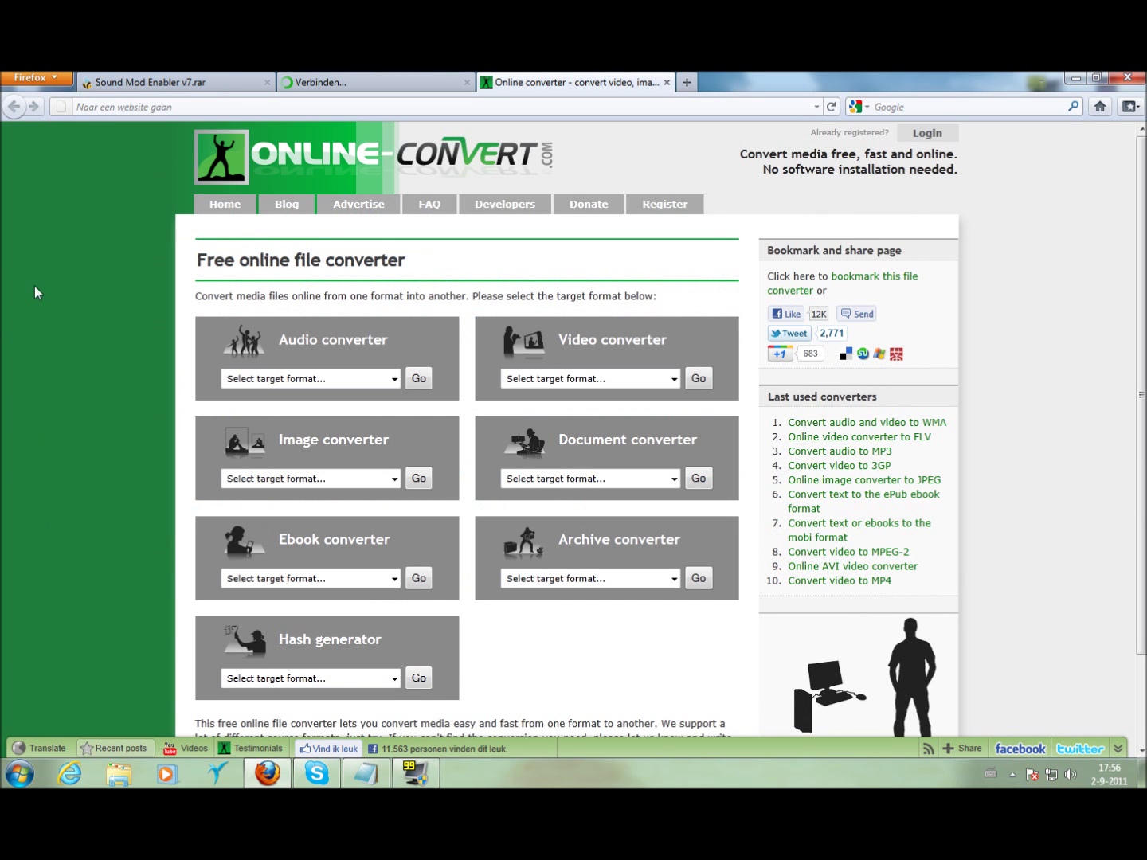
left_click(667, 82)
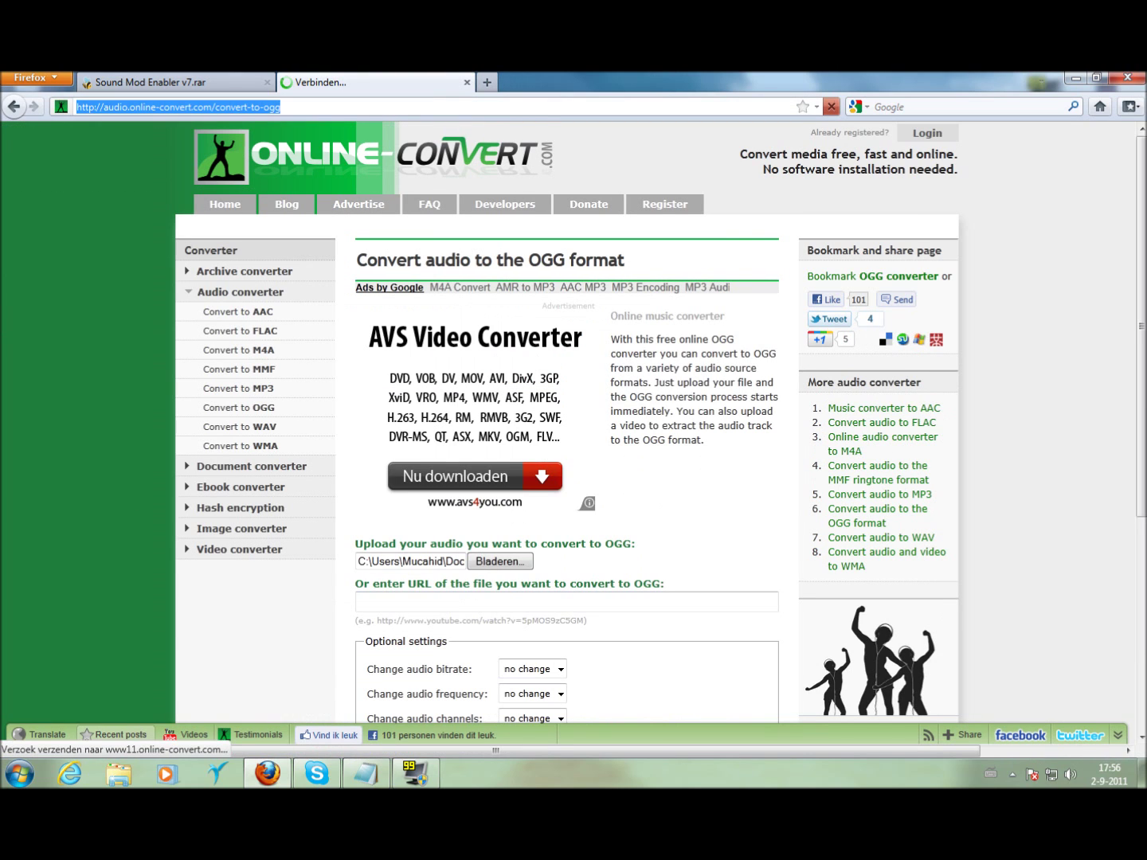
left_click(493, 83)
type("http://audio.online-convert.com/convert-to-ogg")
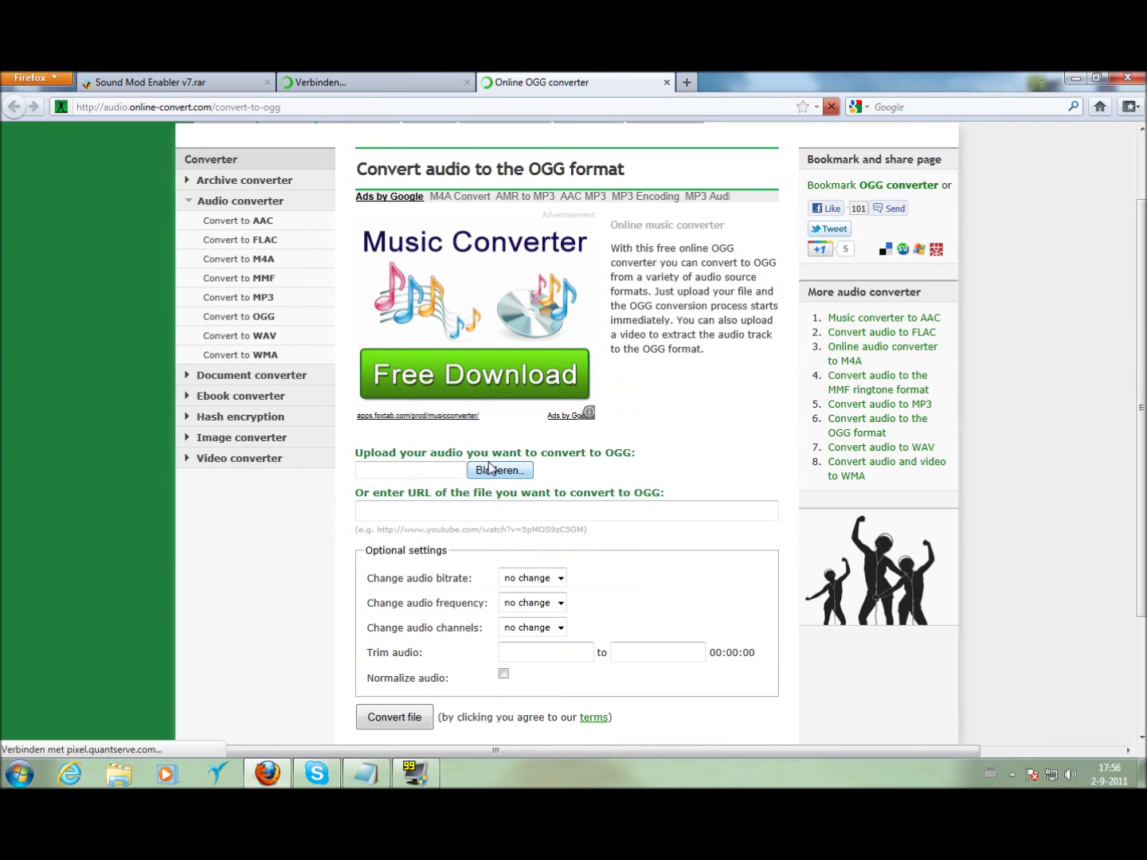
left_click(517, 468)
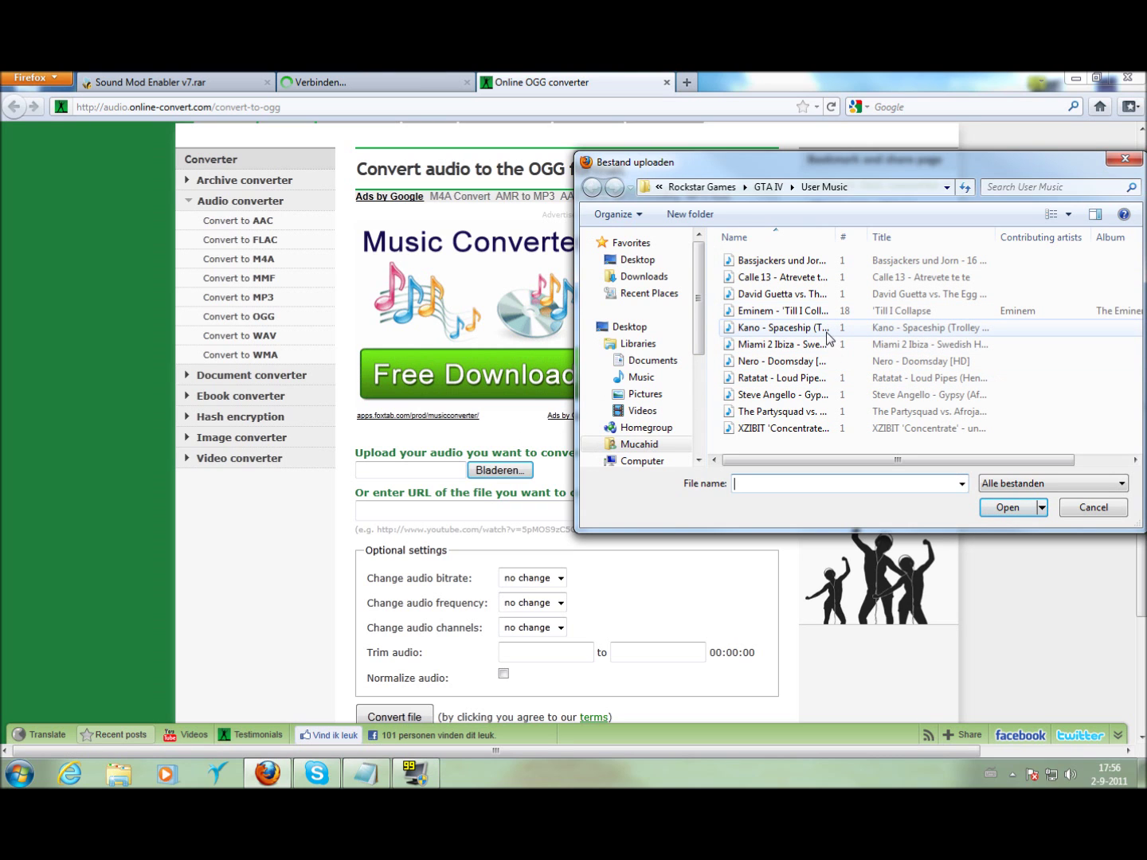
double_click(827, 328)
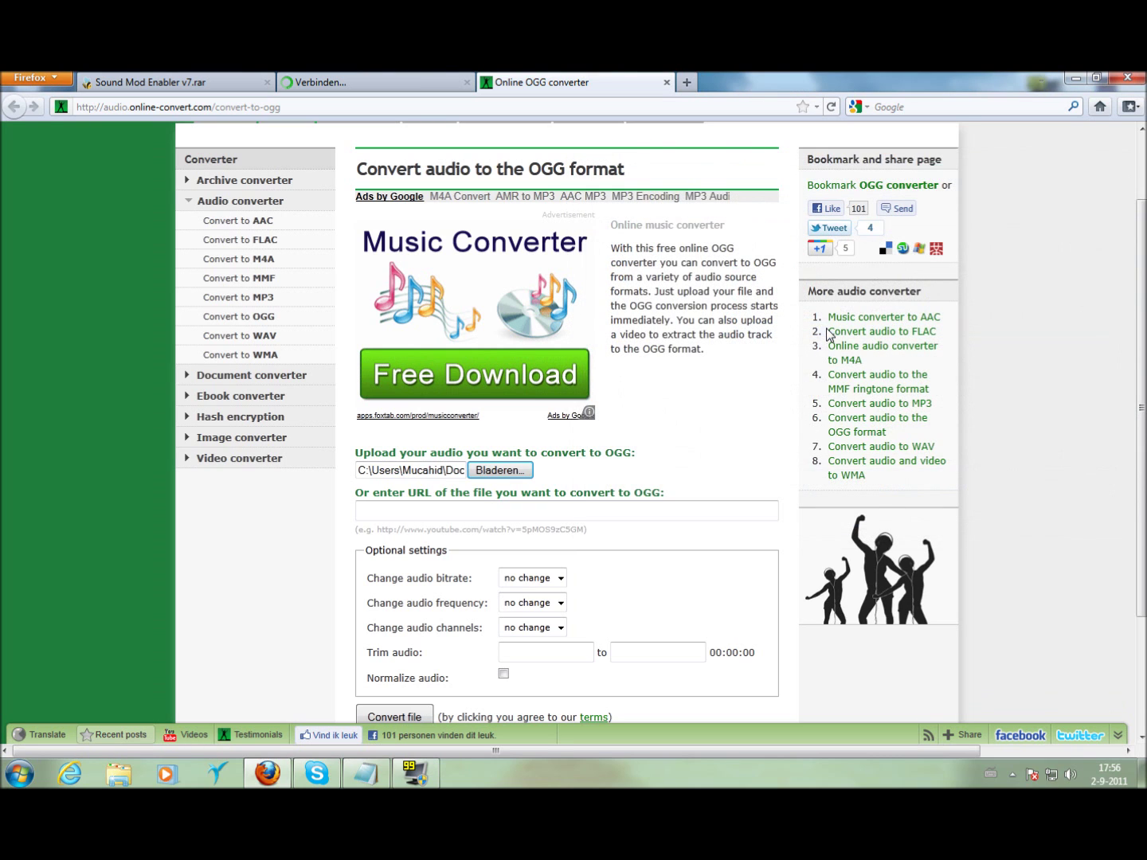
scroll(557, 445, "down", 4)
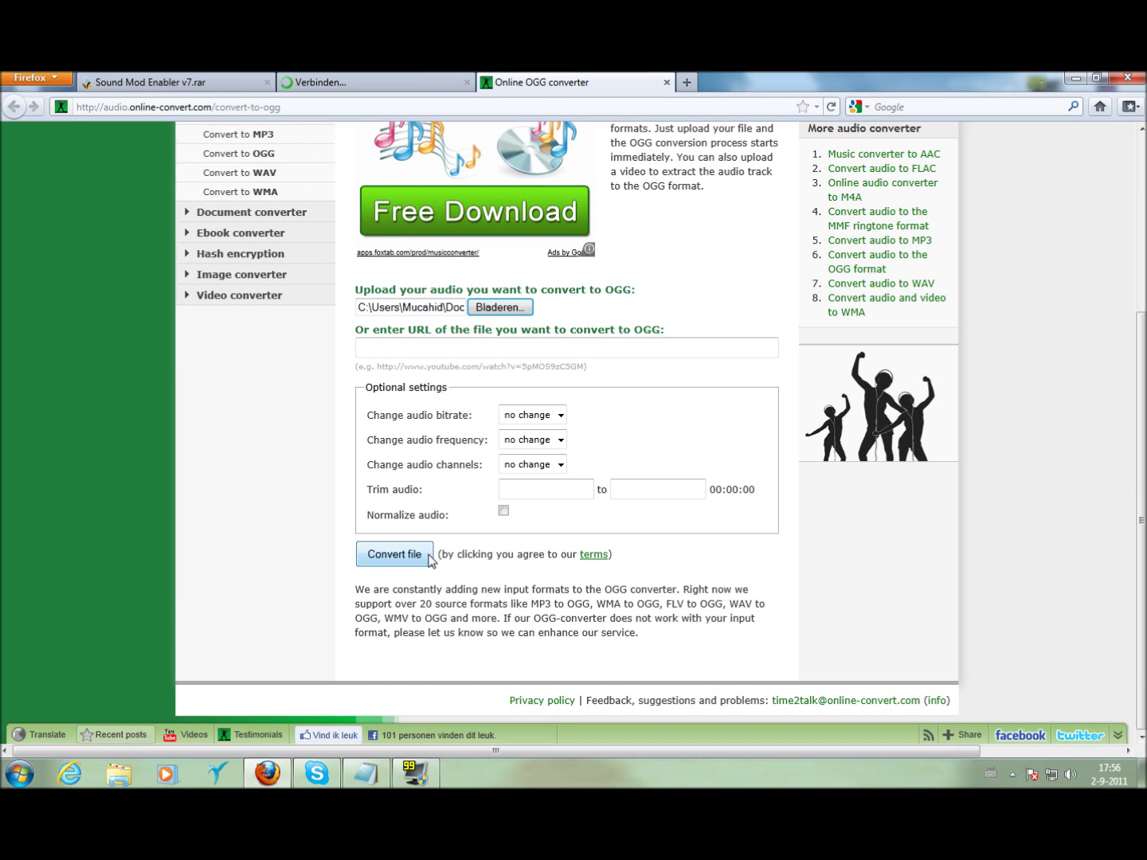
left_click(394, 553)
Step: Skip the ad on the Sound Mod Enabler page and start downloading Sound Mod Enabler v7.rar from MediaFire
left_click(212, 82)
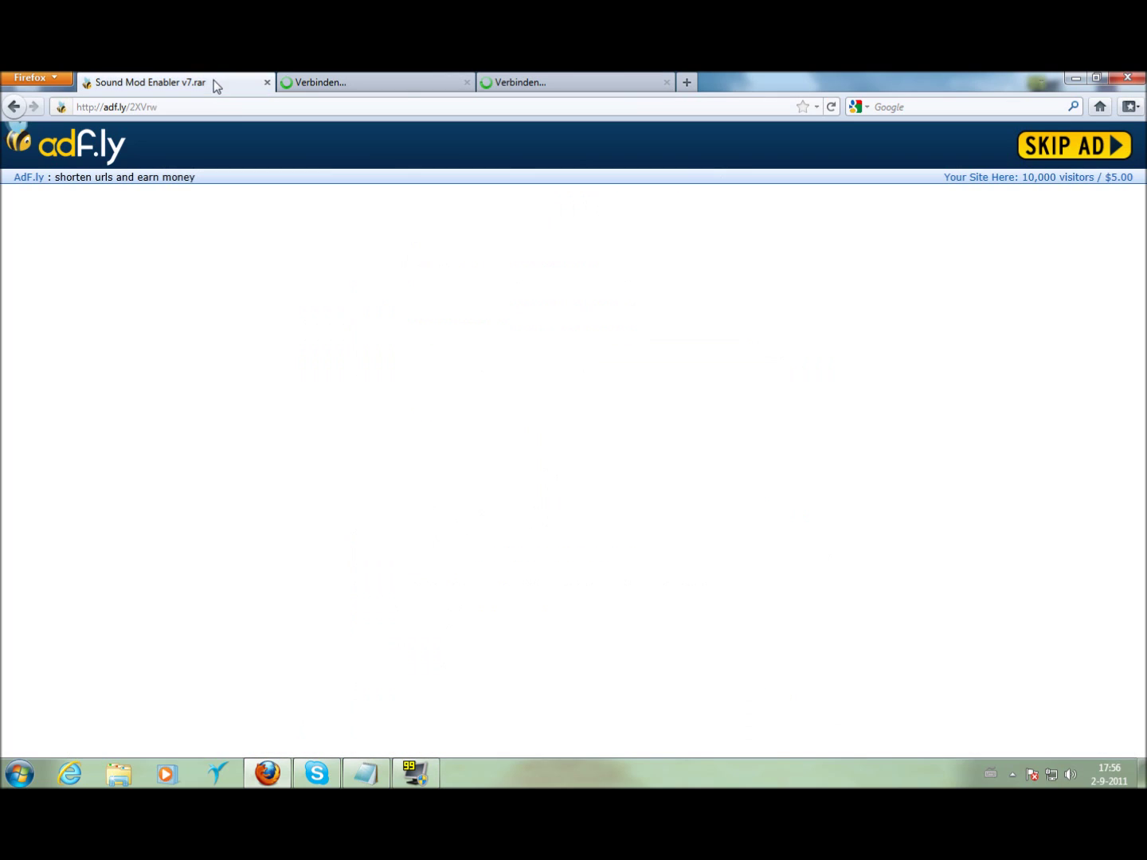
left_click(1033, 155)
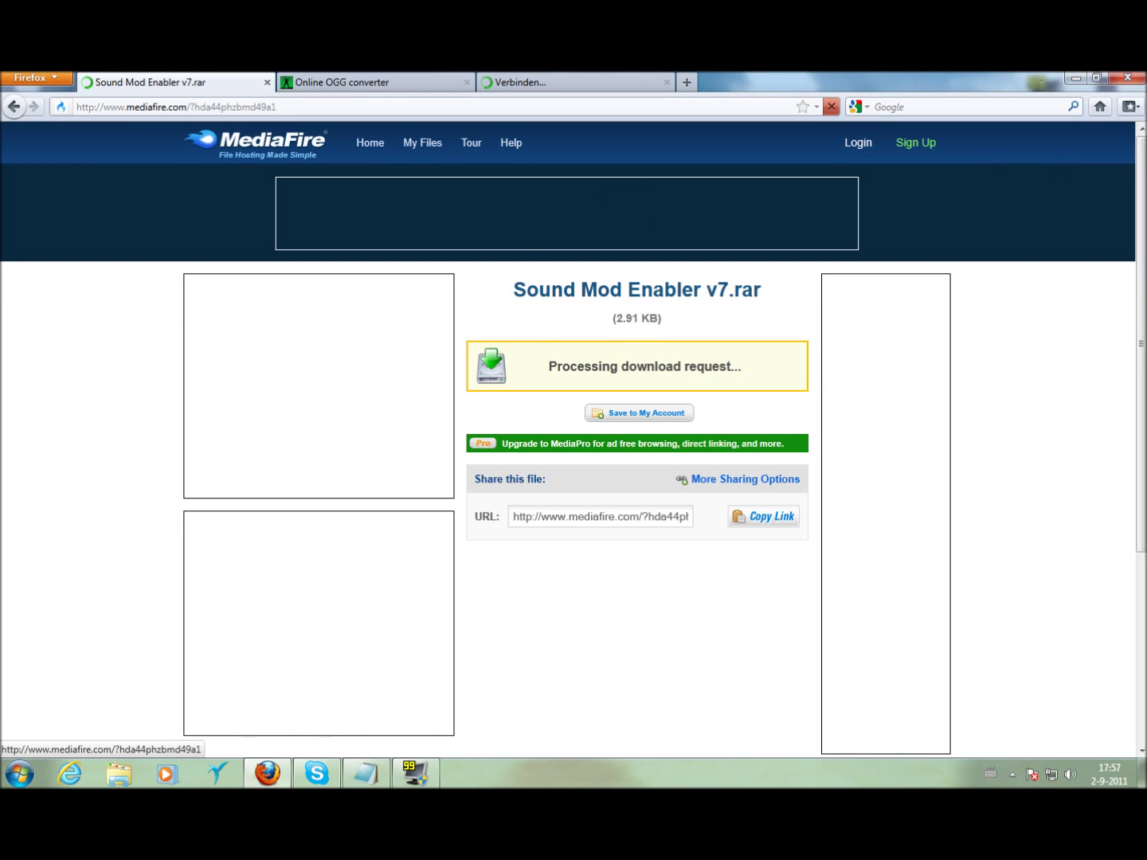
left_click(577, 369)
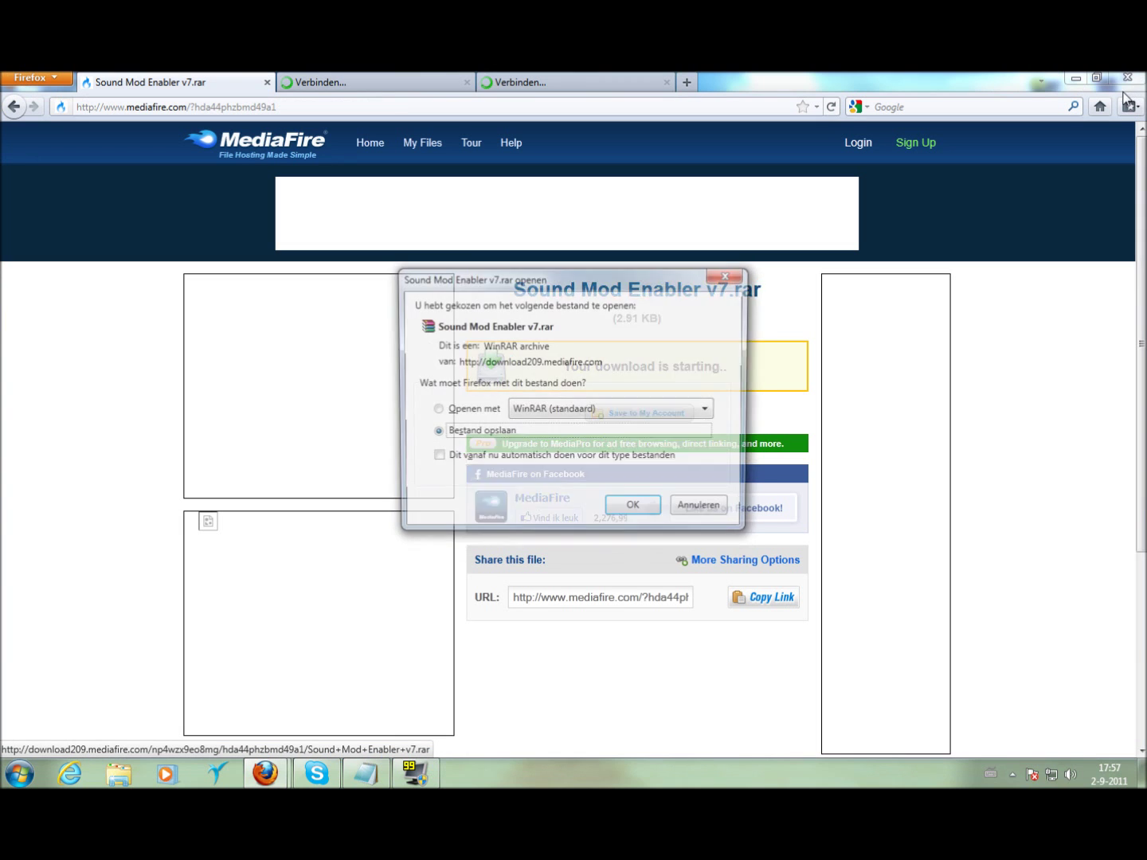
left_click(635, 513)
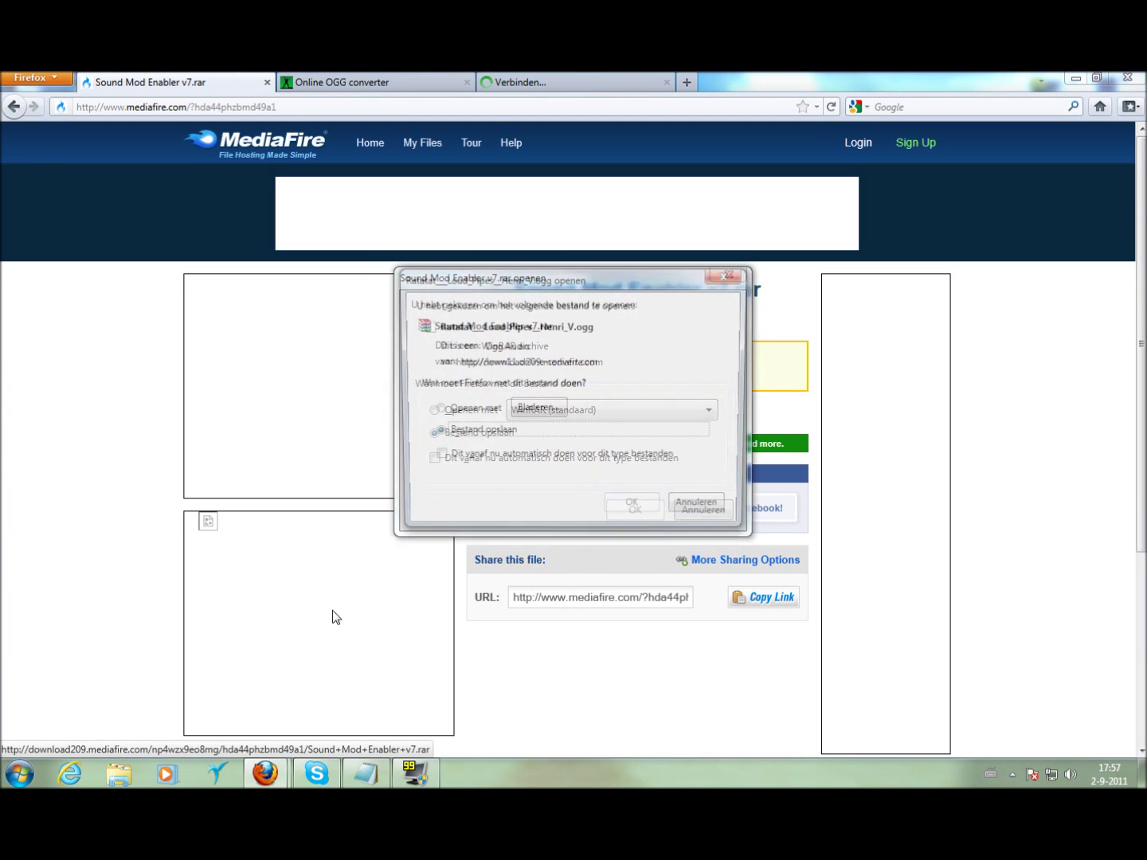
Step: Close the blank pop-up browser window and save the converted Ratatat Loud Pipes OGG file
mouse_move(265, 772)
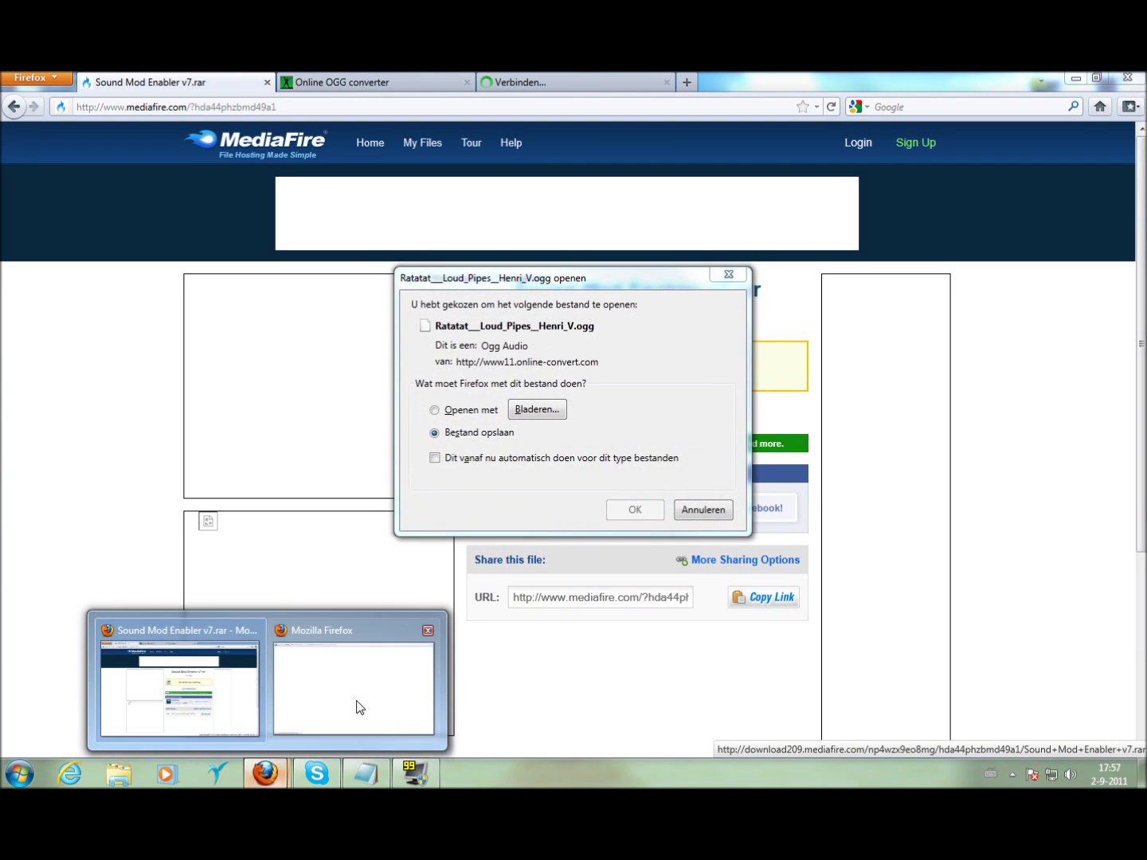
left_click(430, 633)
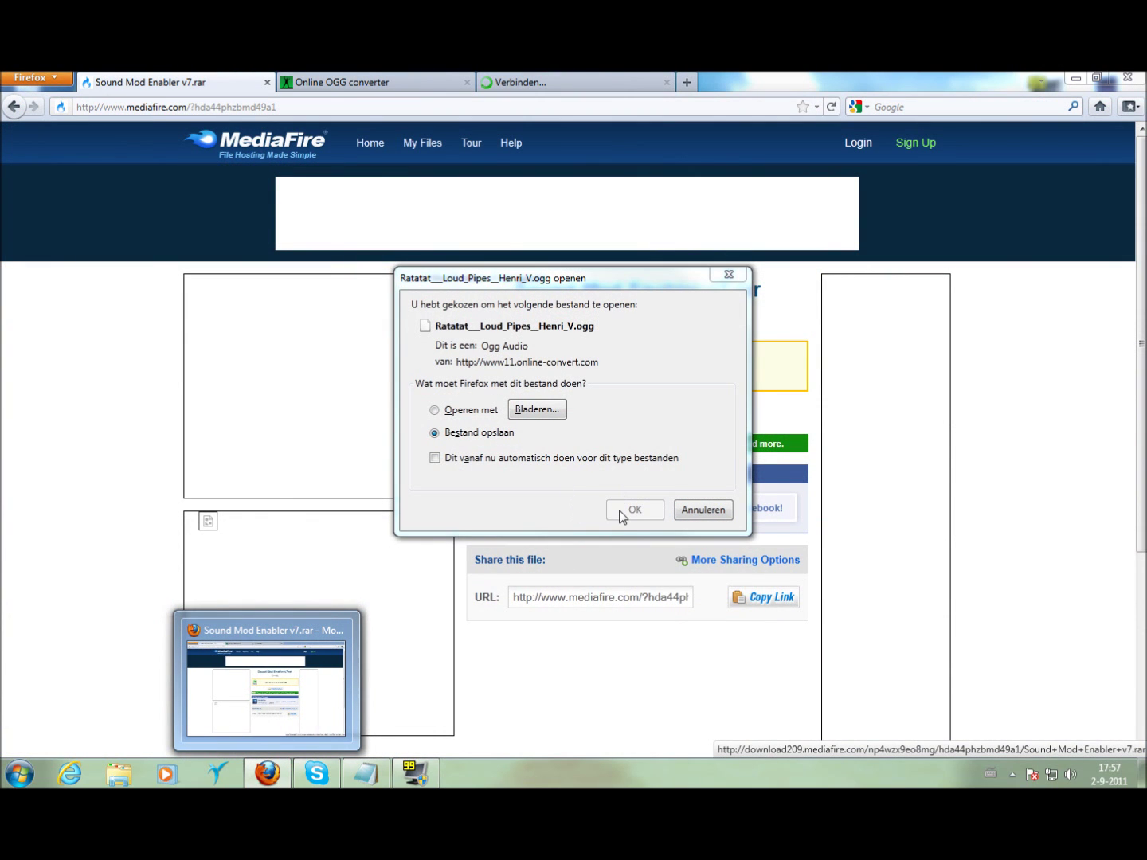
left_click(619, 516)
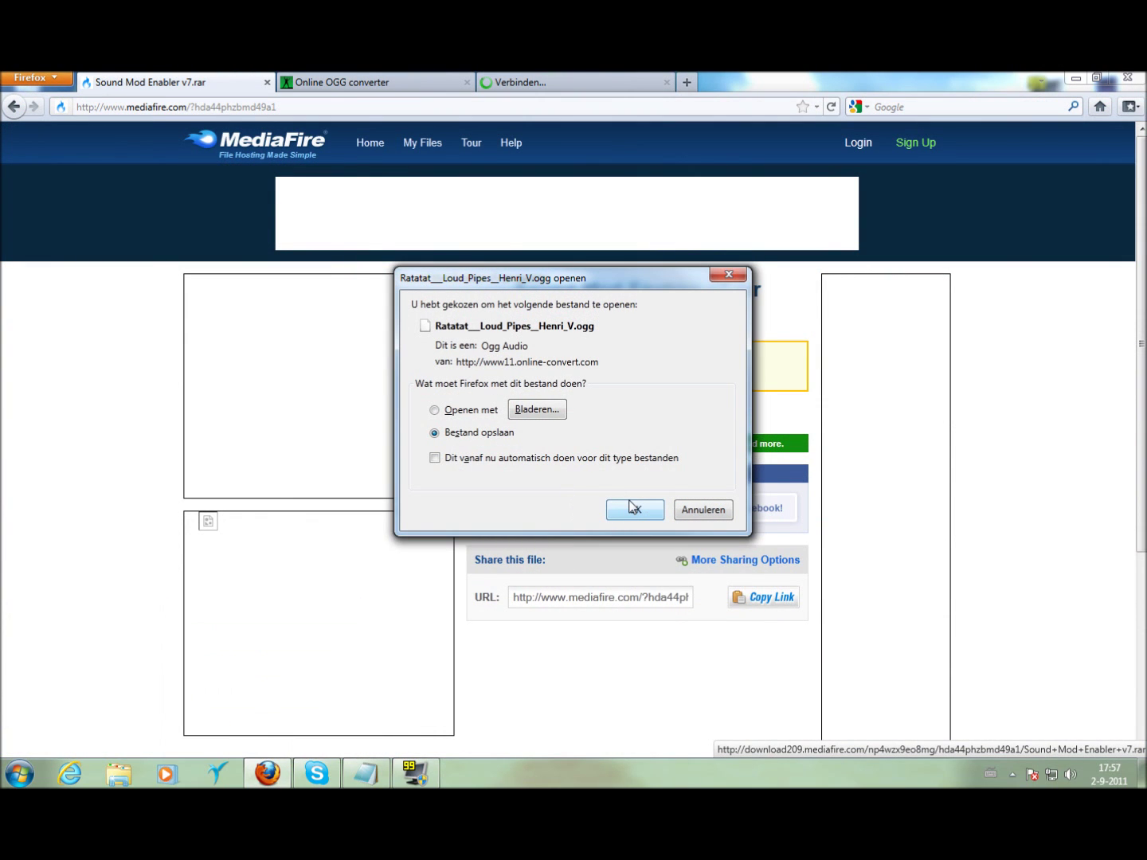
left_click(637, 517)
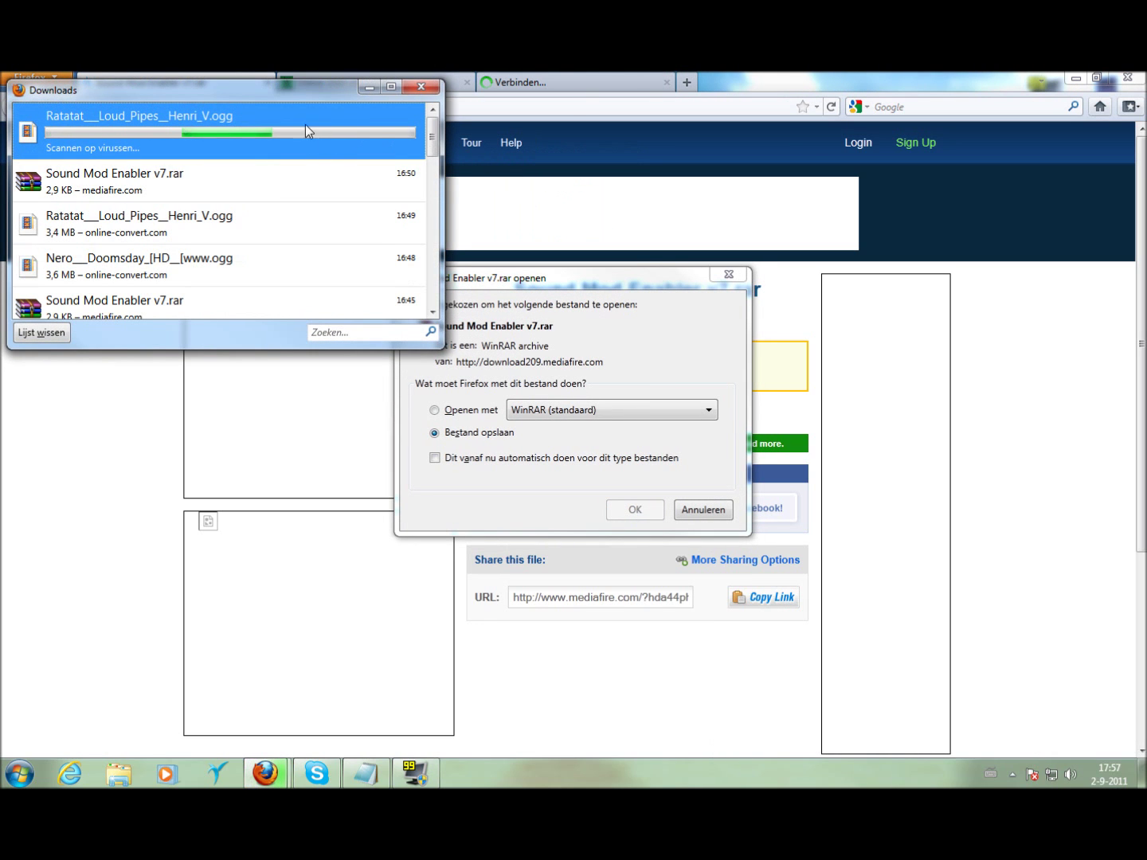
Step: Accept saving the Sound Mod Enabler v7.rar archive and close the extra window over the MediaFire page
left_click(634, 513)
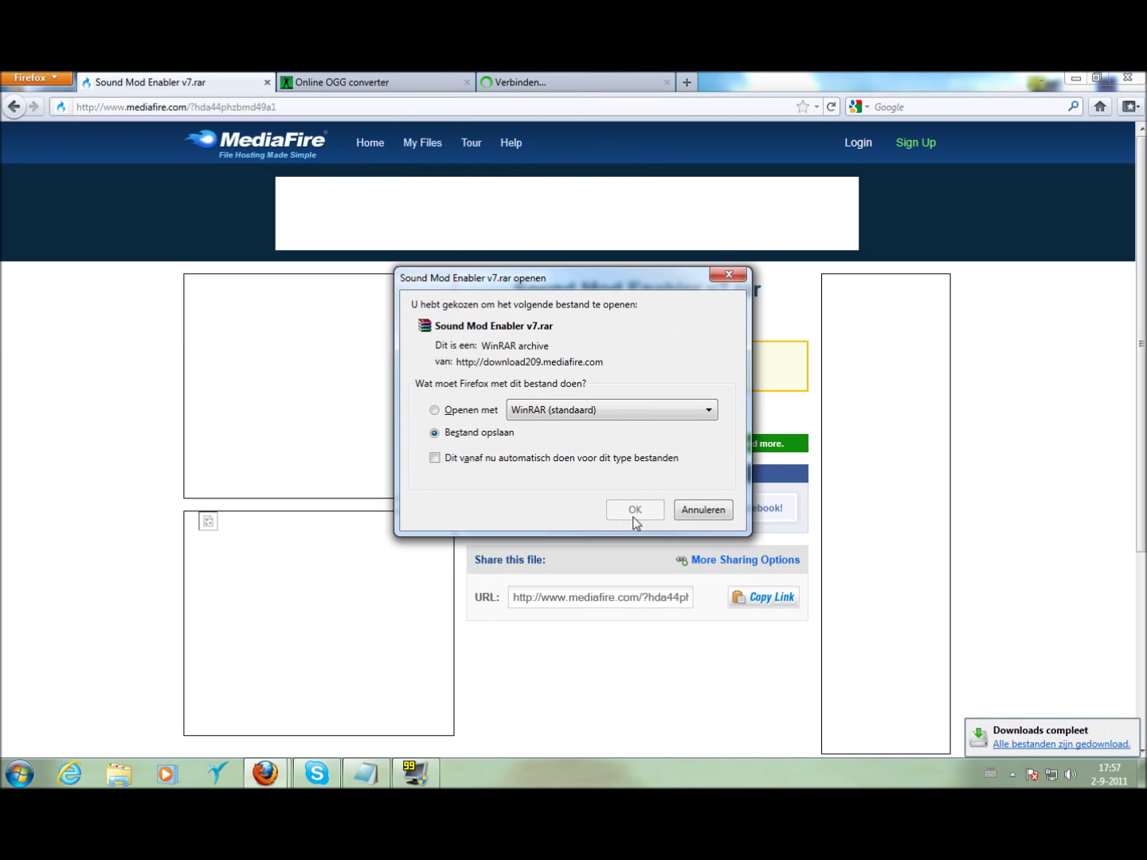
left_click(634, 511)
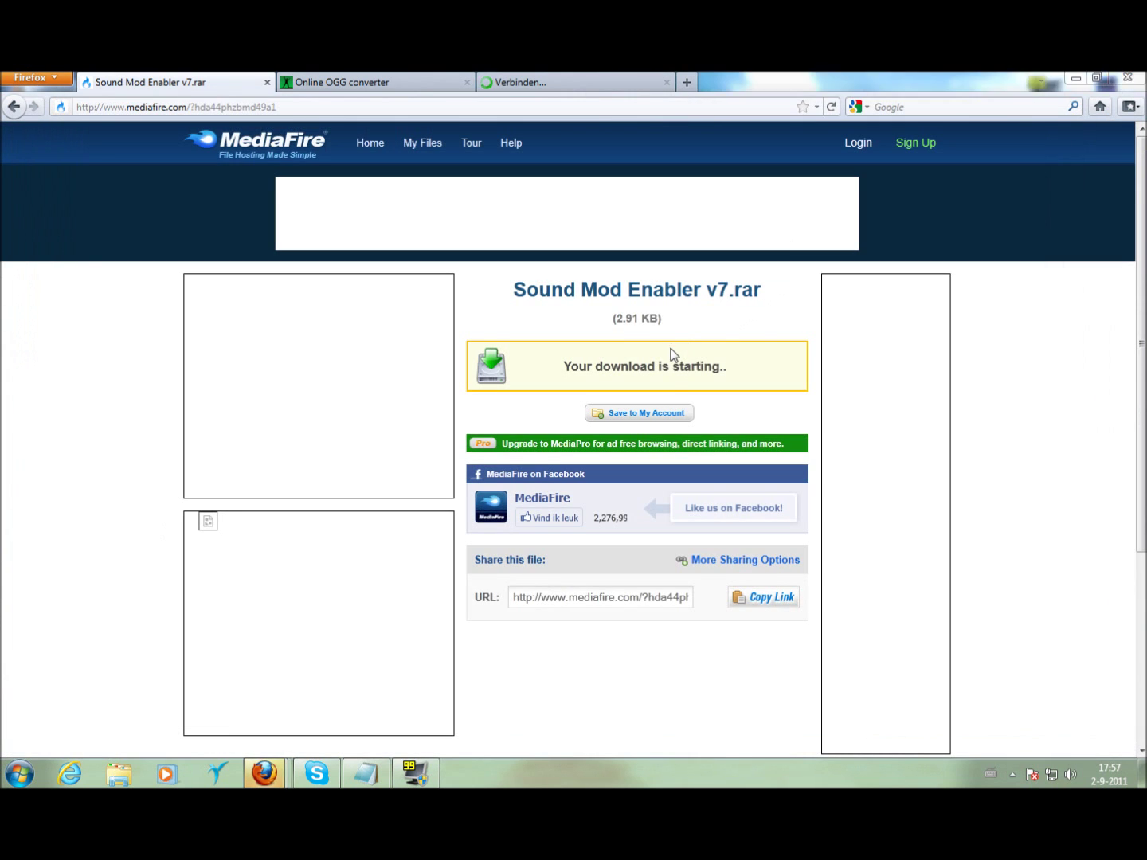
left_click(1123, 79)
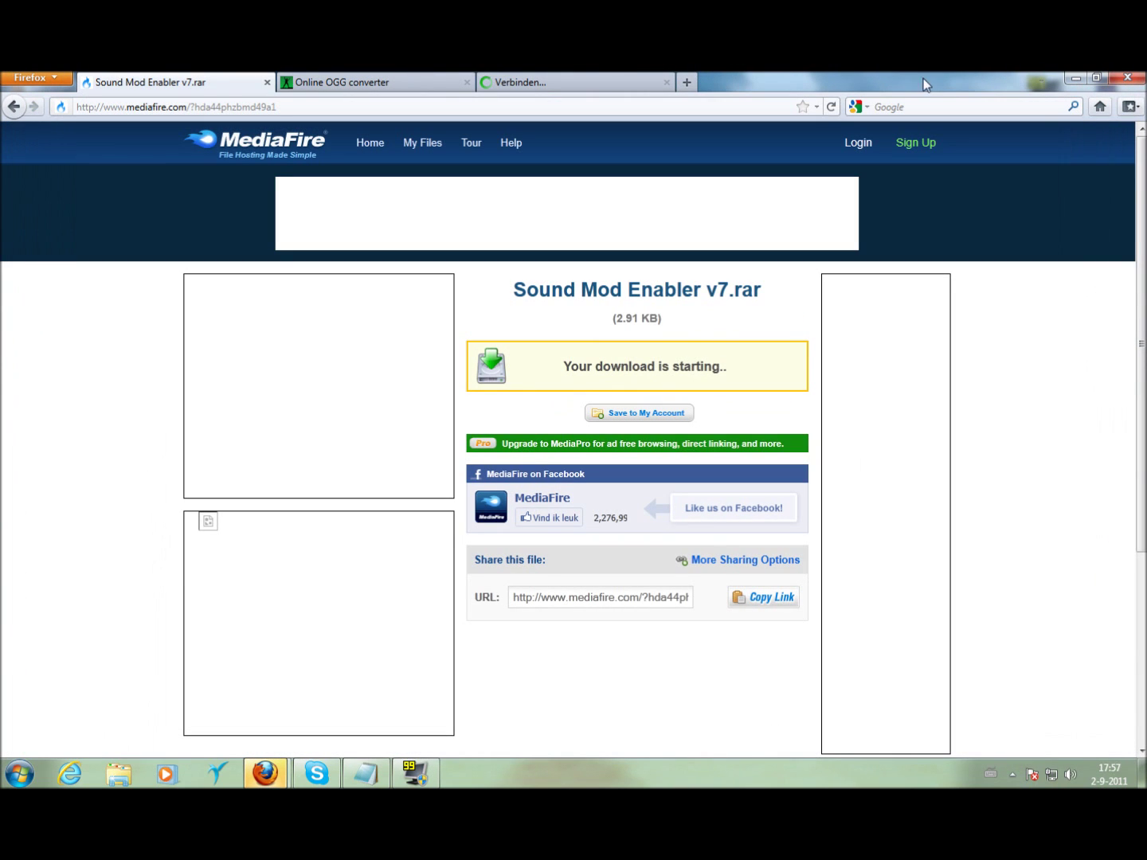
Step: Reload the MediaFire page, download Sound Mod Enabler v7.rar again and save the archive
left_click(830, 109)
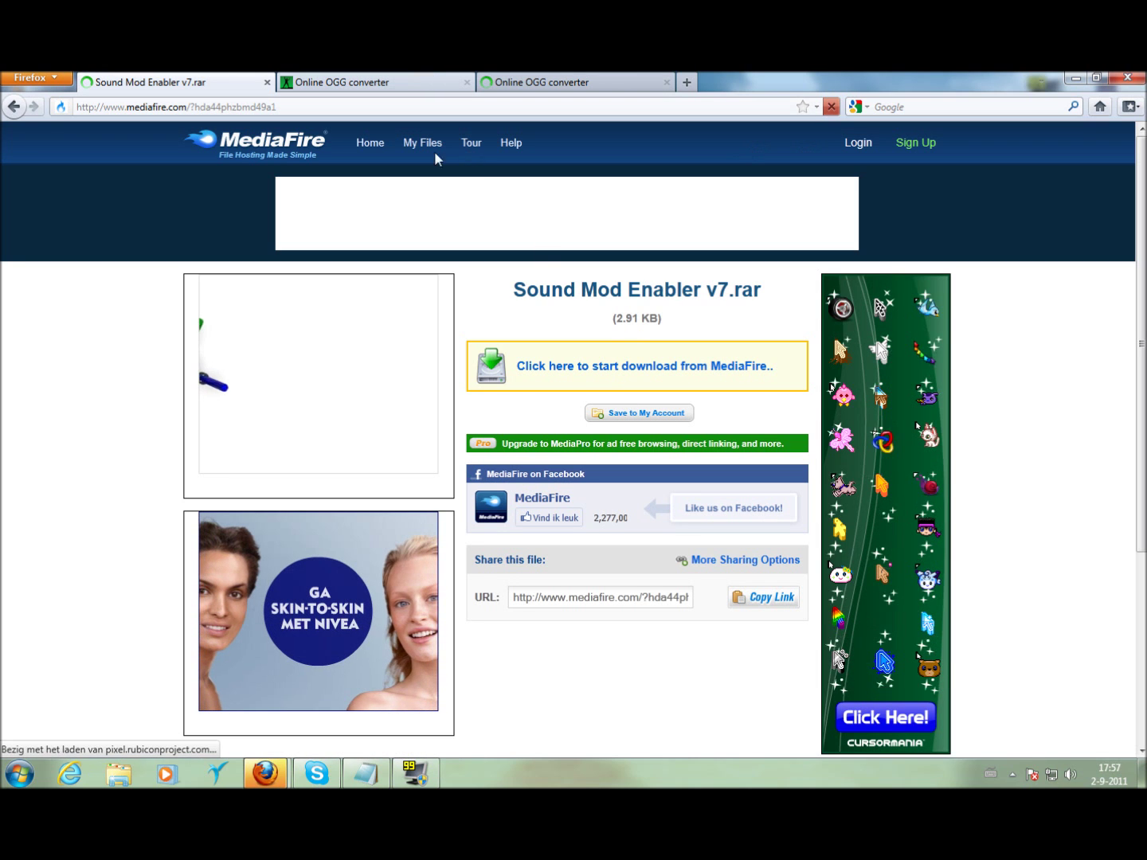
left_click(552, 369)
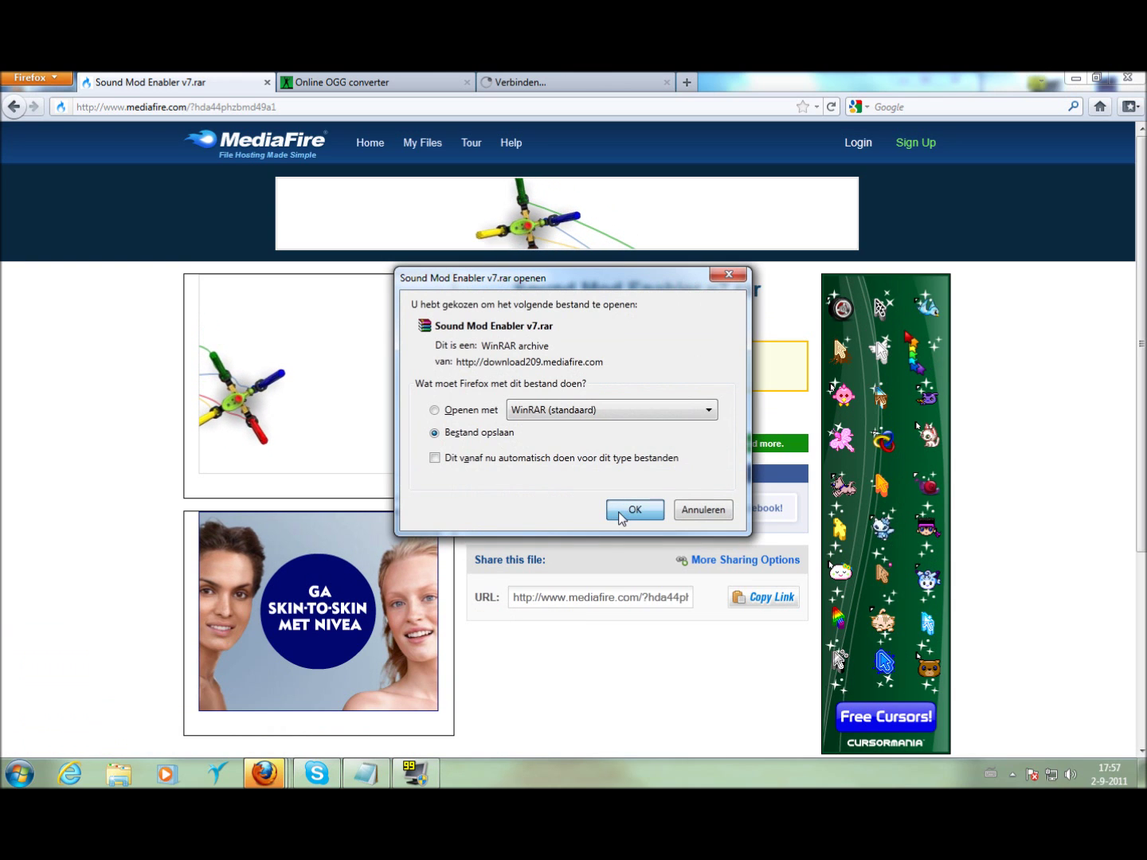
left_click(626, 510)
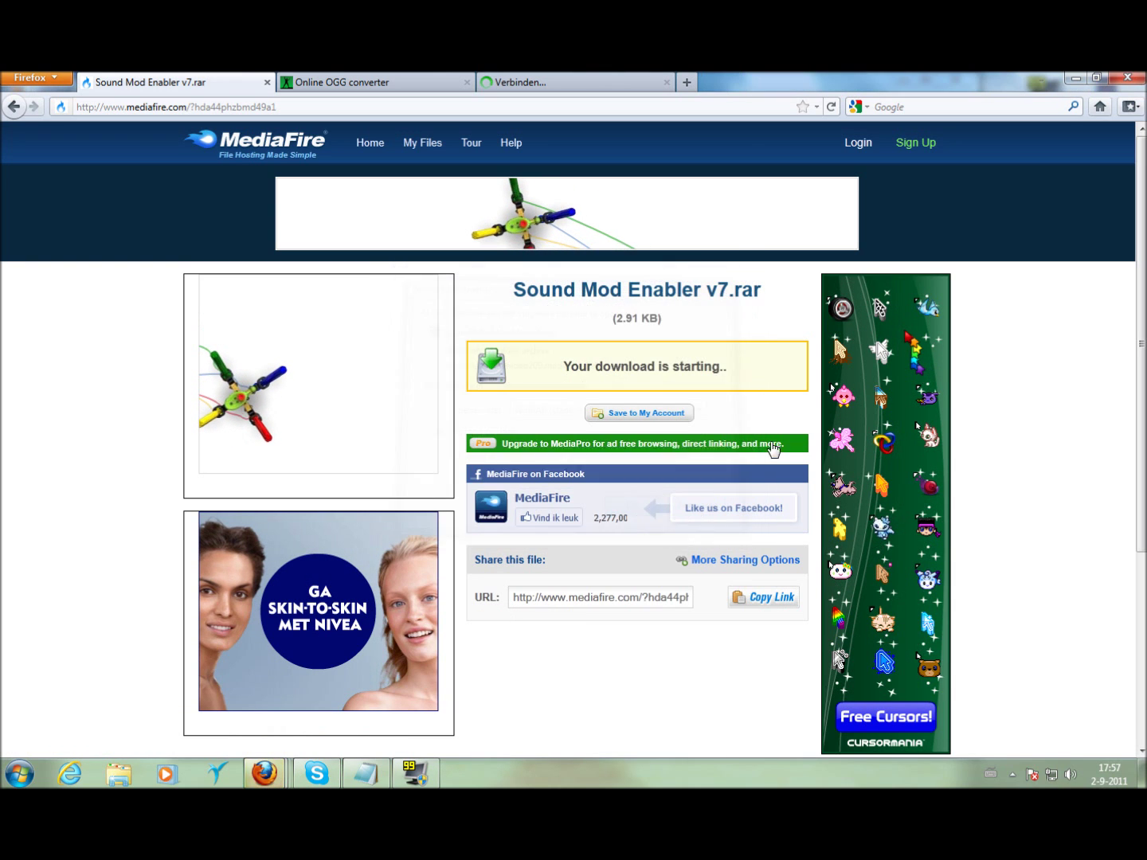
Step: Check the downloads list and save the converted Kano - Spaceship (Trolley Snatcha Remix) OGG file from the converter page
left_click(426, 83)
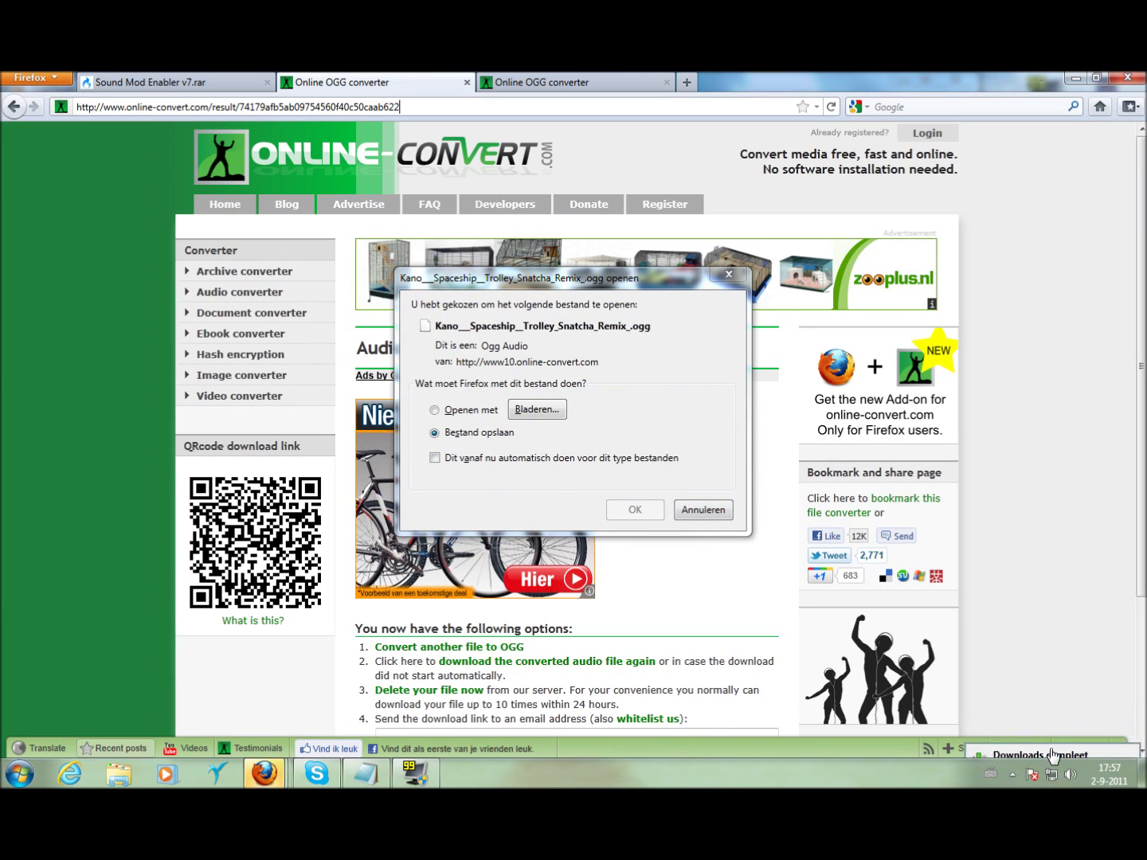
mouse_move(263, 772)
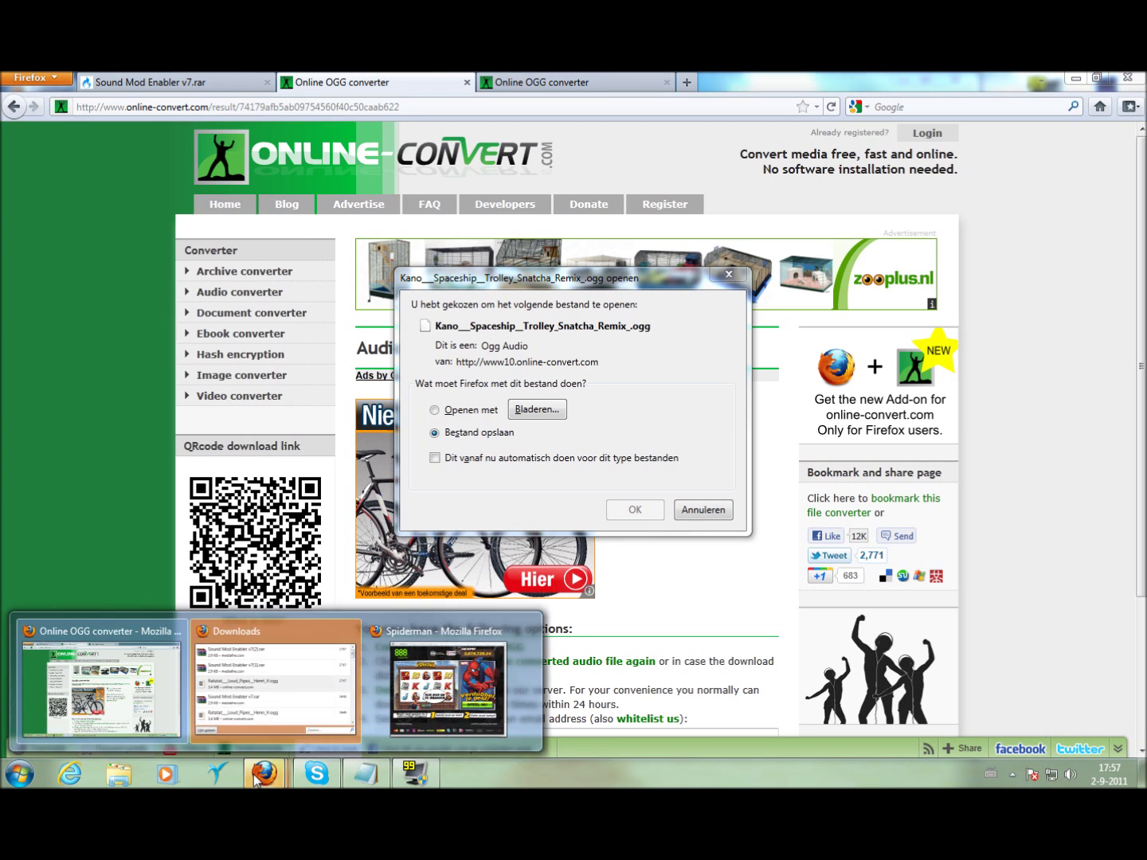
left_click(212, 673)
scroll(176, 219, "down", 1)
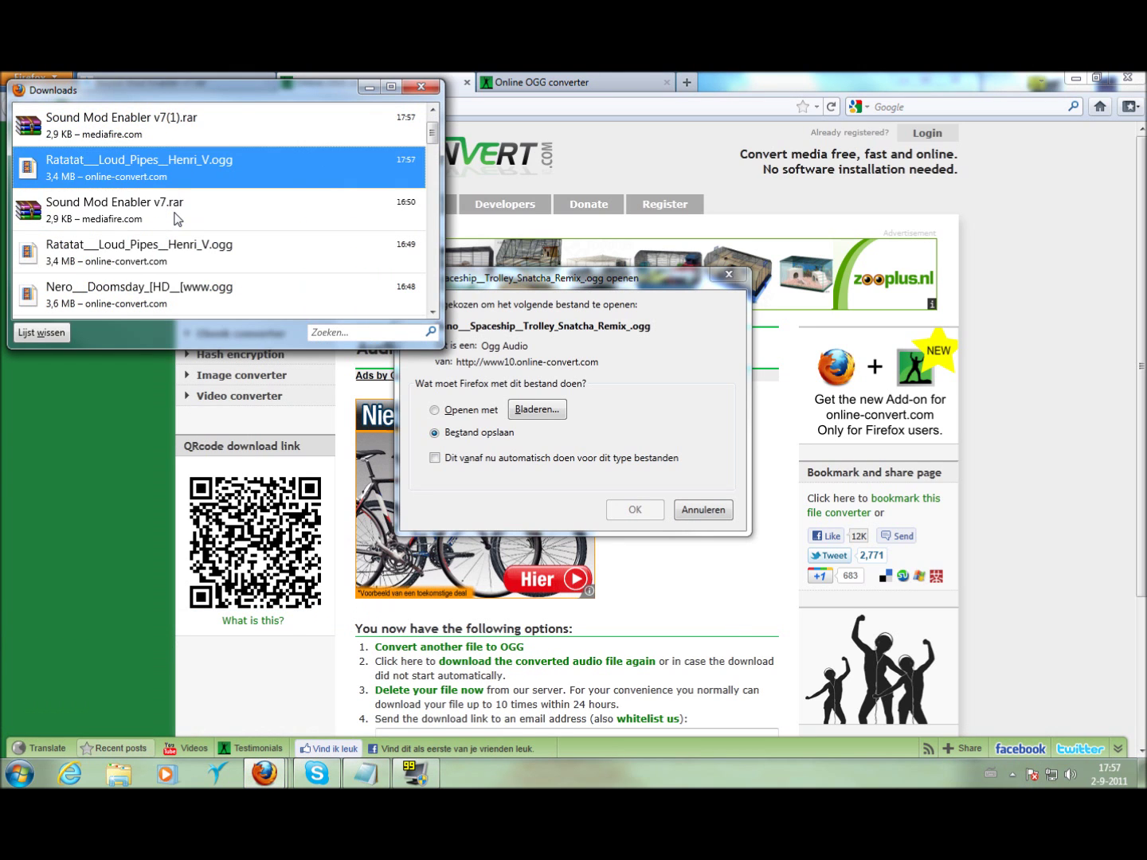
scroll(183, 239, "up", 1)
left_click(625, 510)
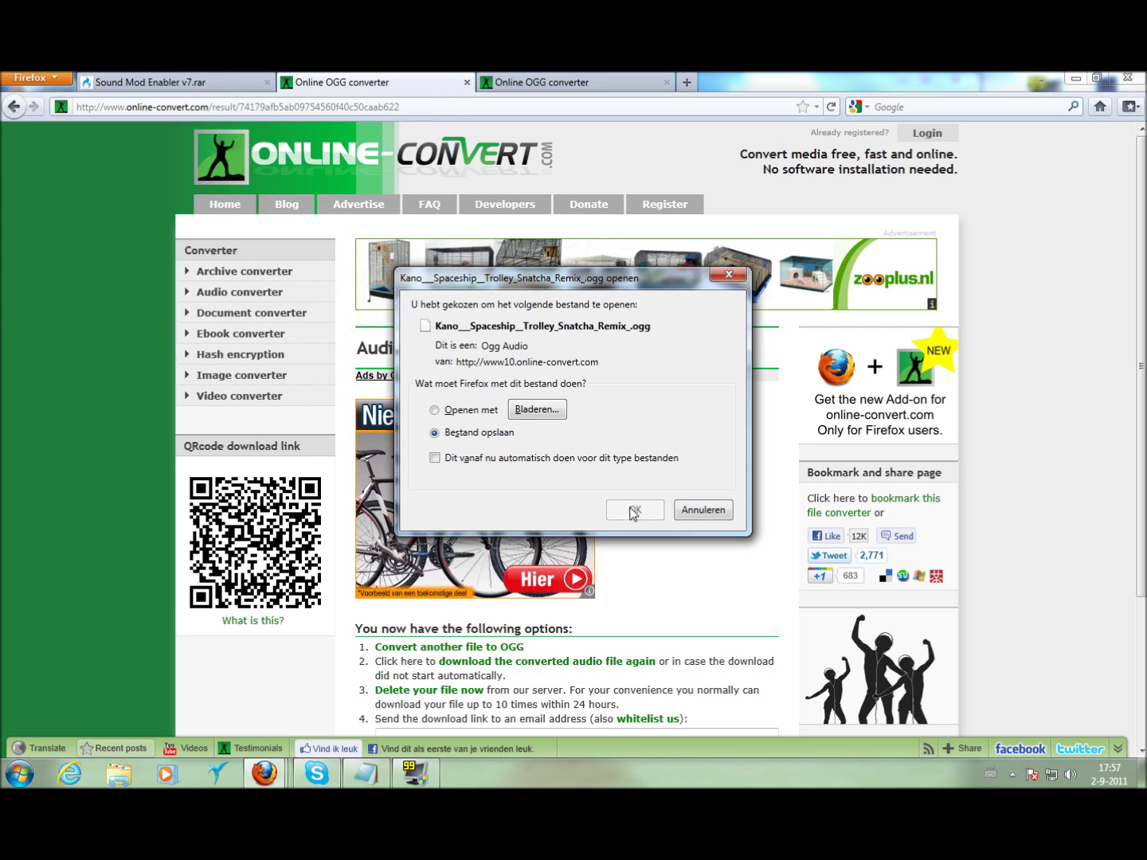
left_click(635, 510)
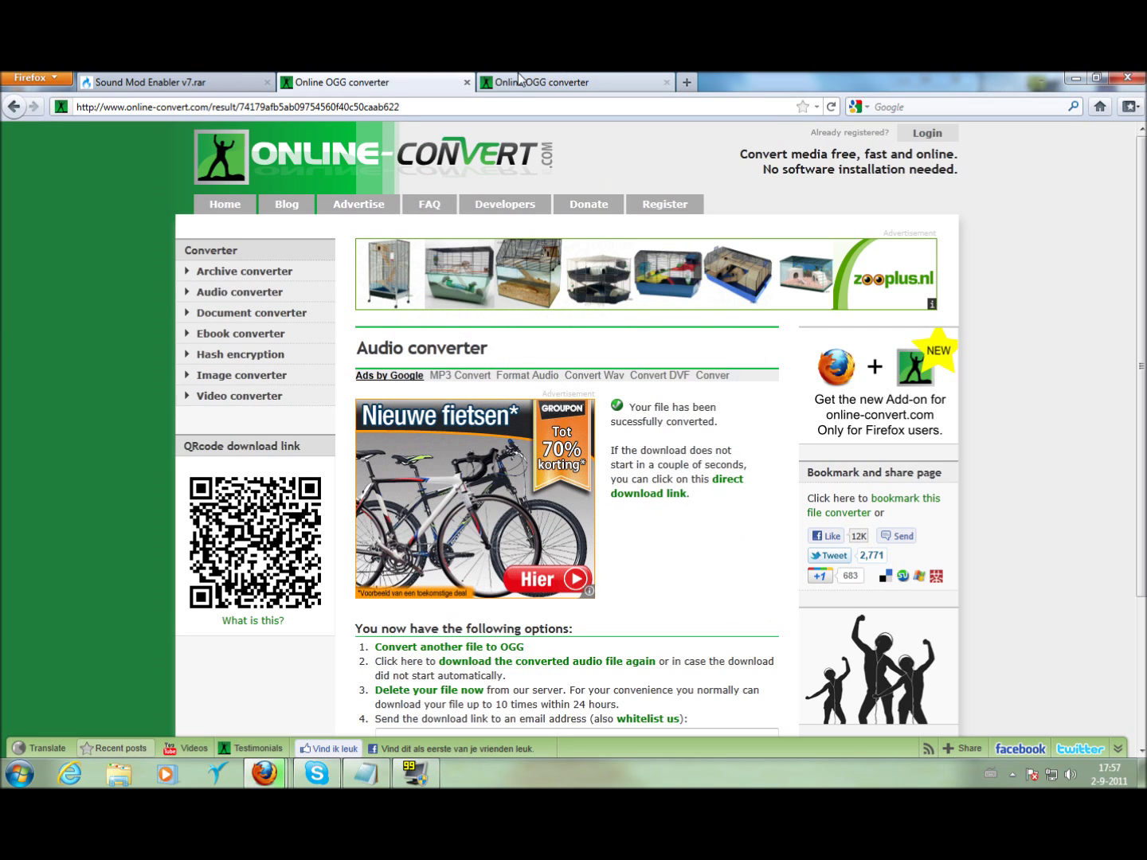
Step: Close both finished OGG converter pages, the MediaFire browser window and the casino pop-up
left_click(467, 82)
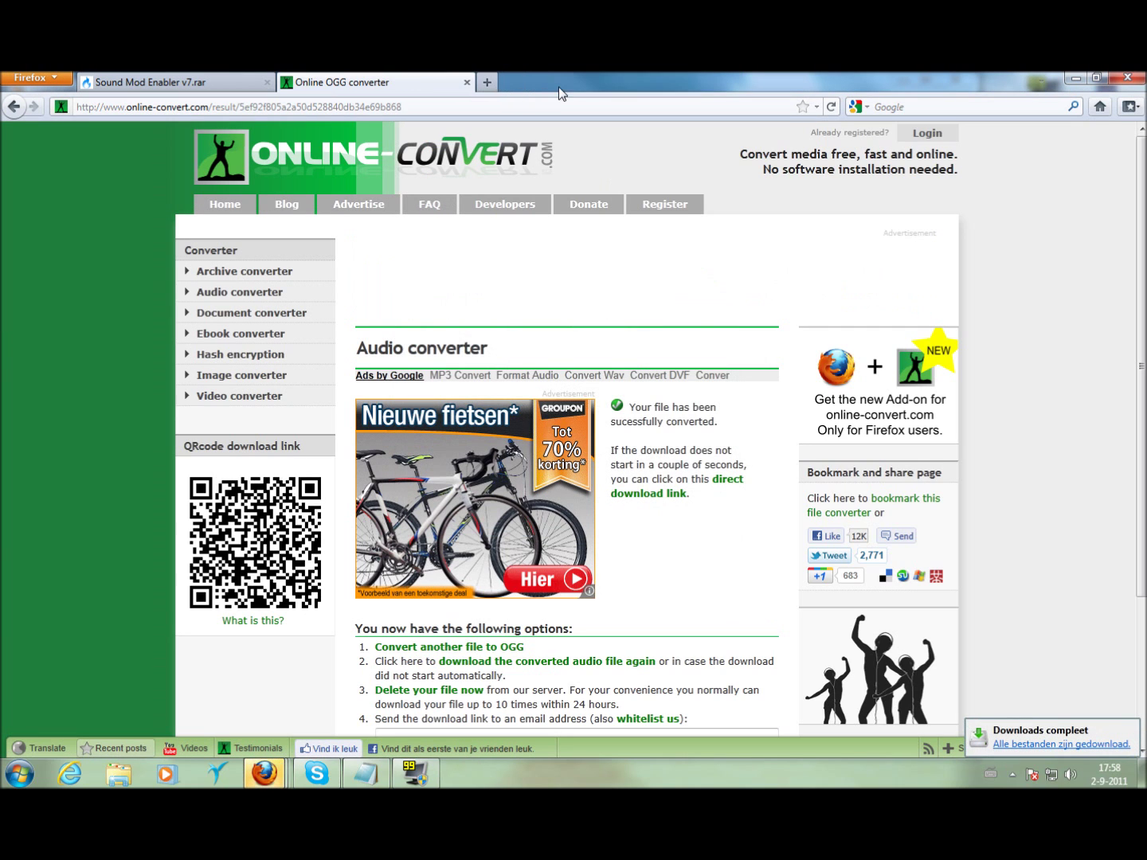
left_click(467, 83)
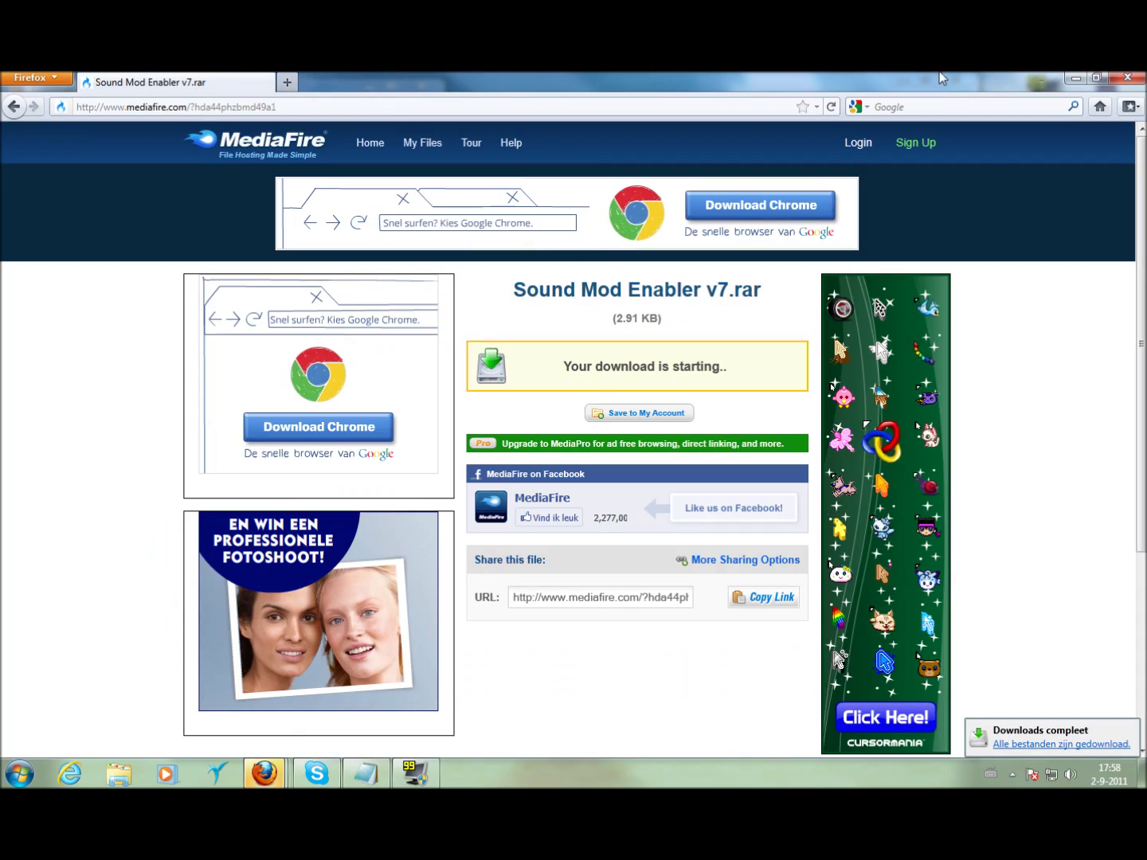
left_click(1127, 77)
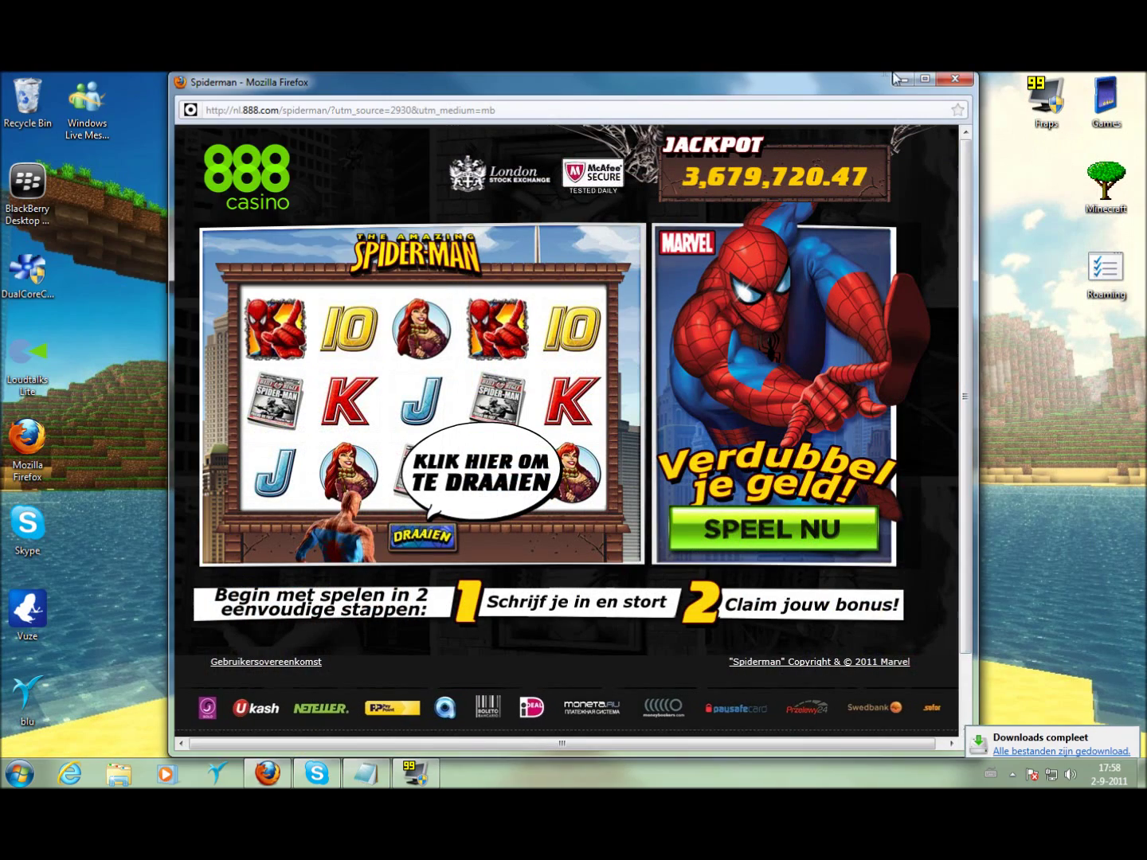
left_click(955, 78)
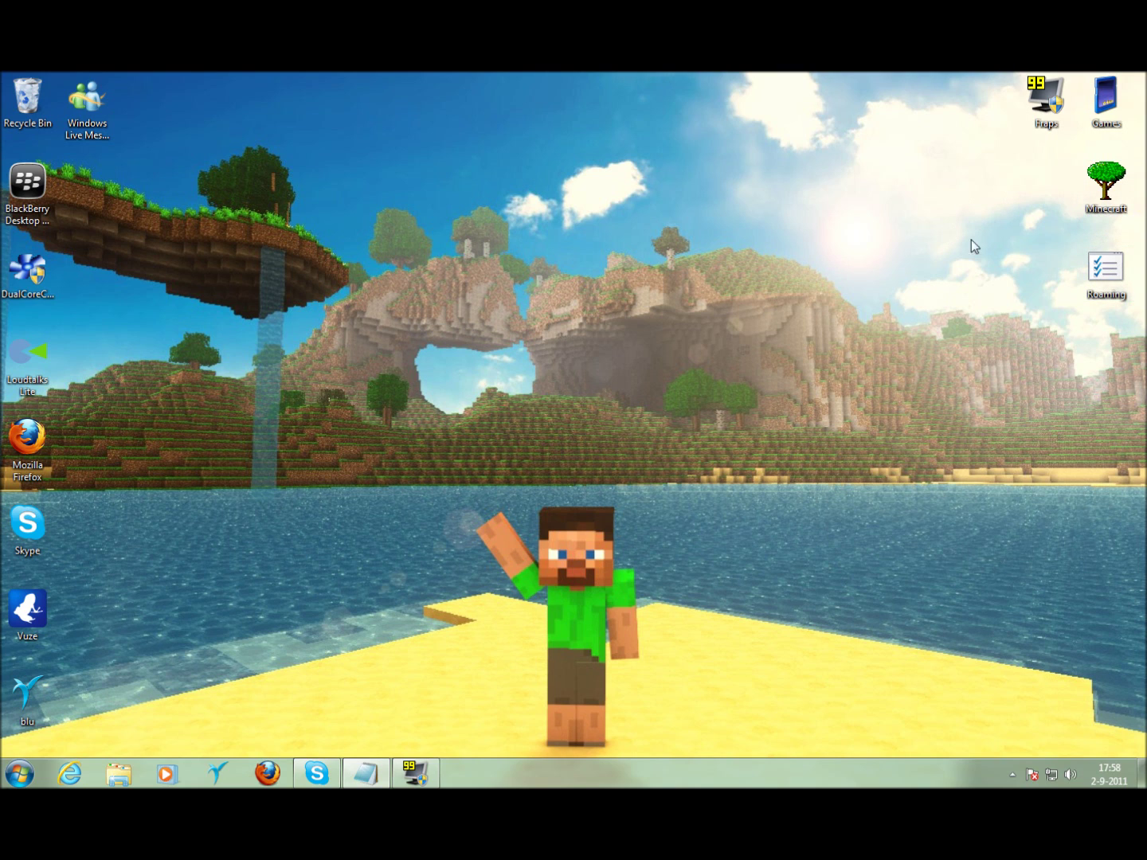
Step: Open the personal user folder and the Roaming folder in Windows Explorer
left_click(19, 772)
left_click(254, 423)
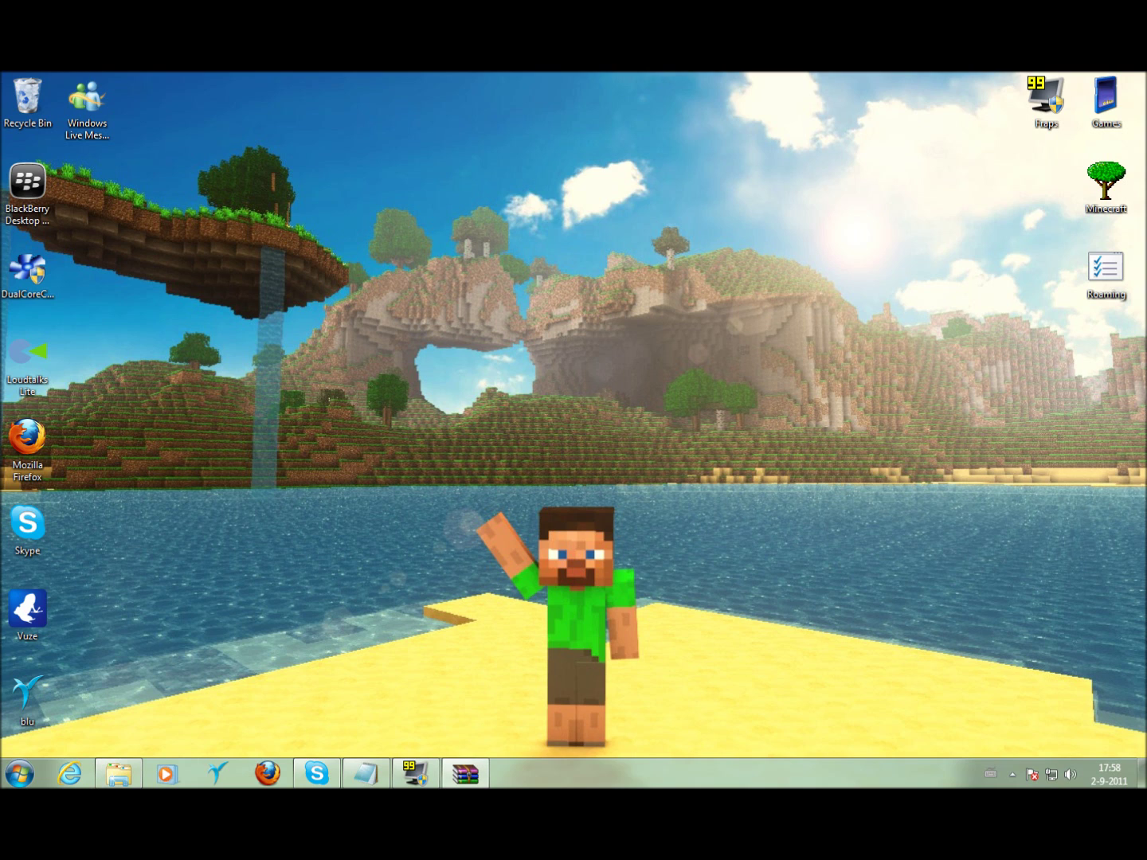
left_click(19, 773)
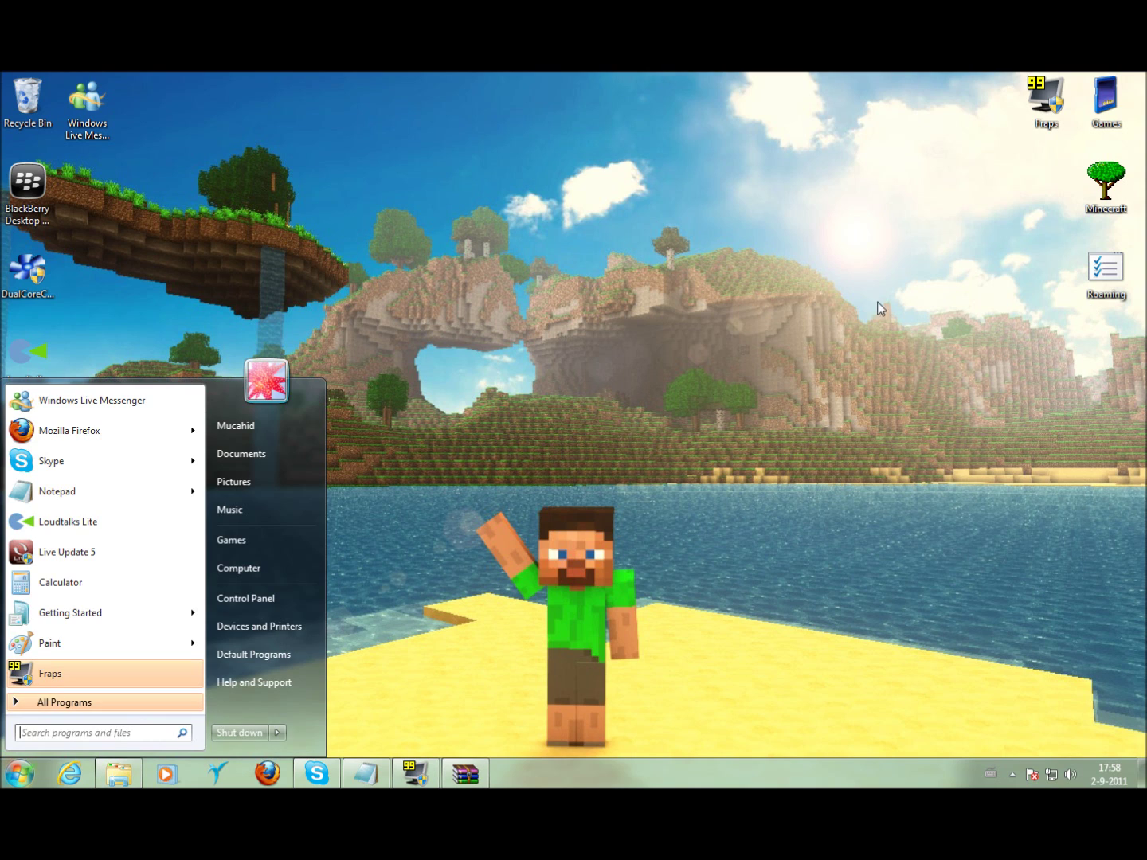
left_click(1126, 267)
double_click(1126, 267)
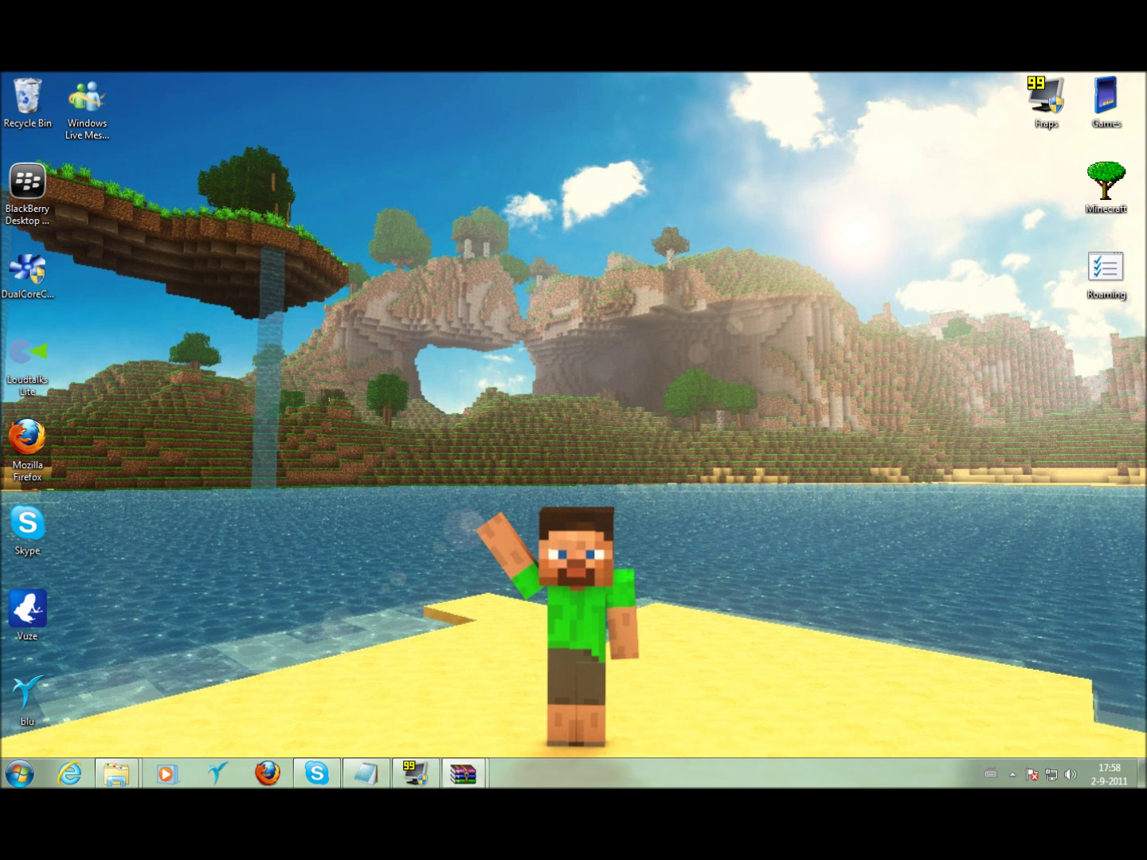
Step: Switch to minecraft.jar in WinRAR, maximize its window and delete the META-INF folder from the archive
left_click(465, 772)
double_click(308, 77)
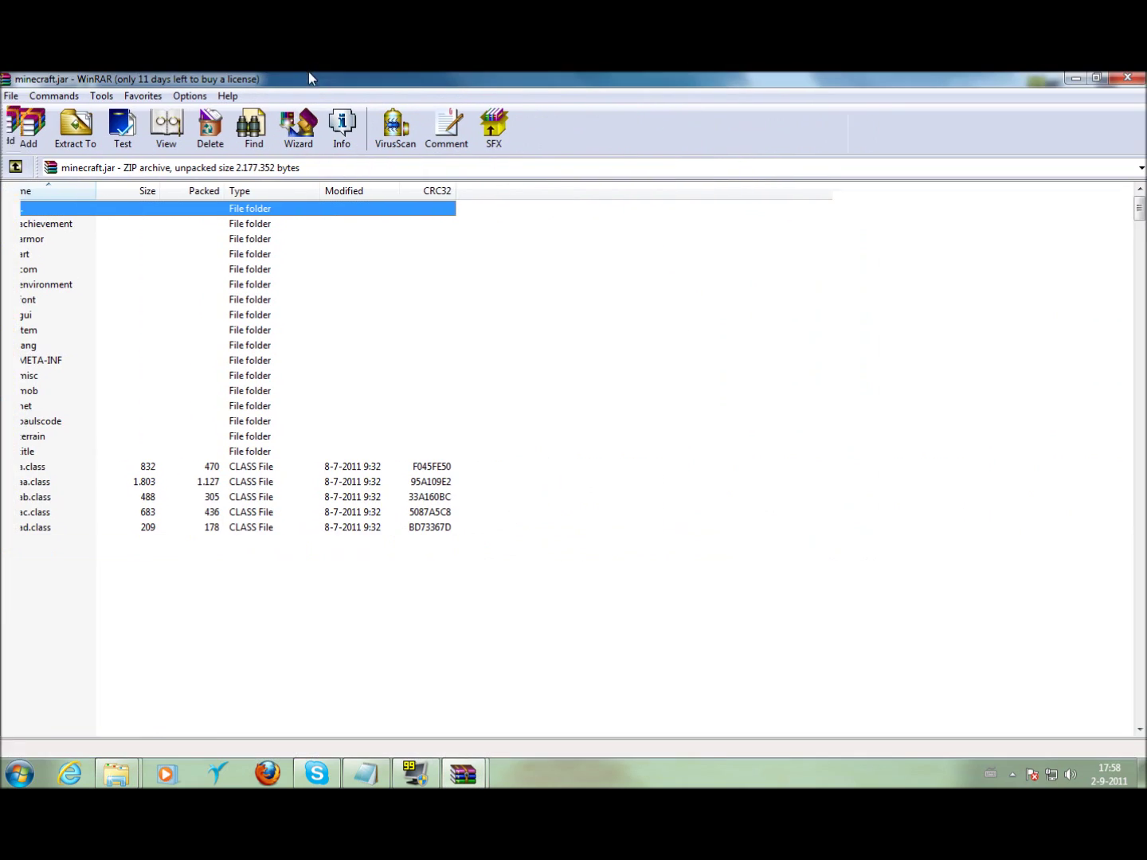
left_click(43, 360)
key("Delete")
key("Return")
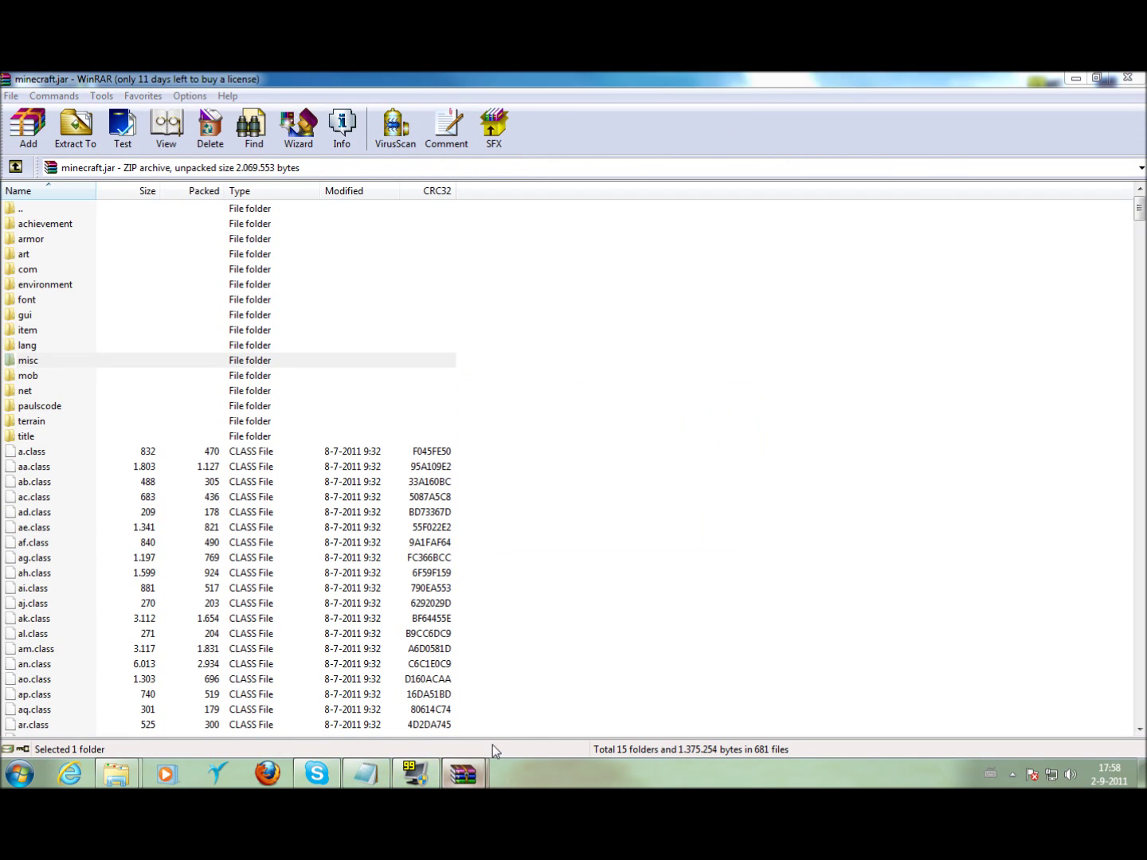
Step: Add cz.class from the Sound Mod Enabler v7 archive to minecraft.jar using Add and replace files, and close minecraft.jar
left_click(462, 770)
left_click_drag(1146, 275, 753, 406)
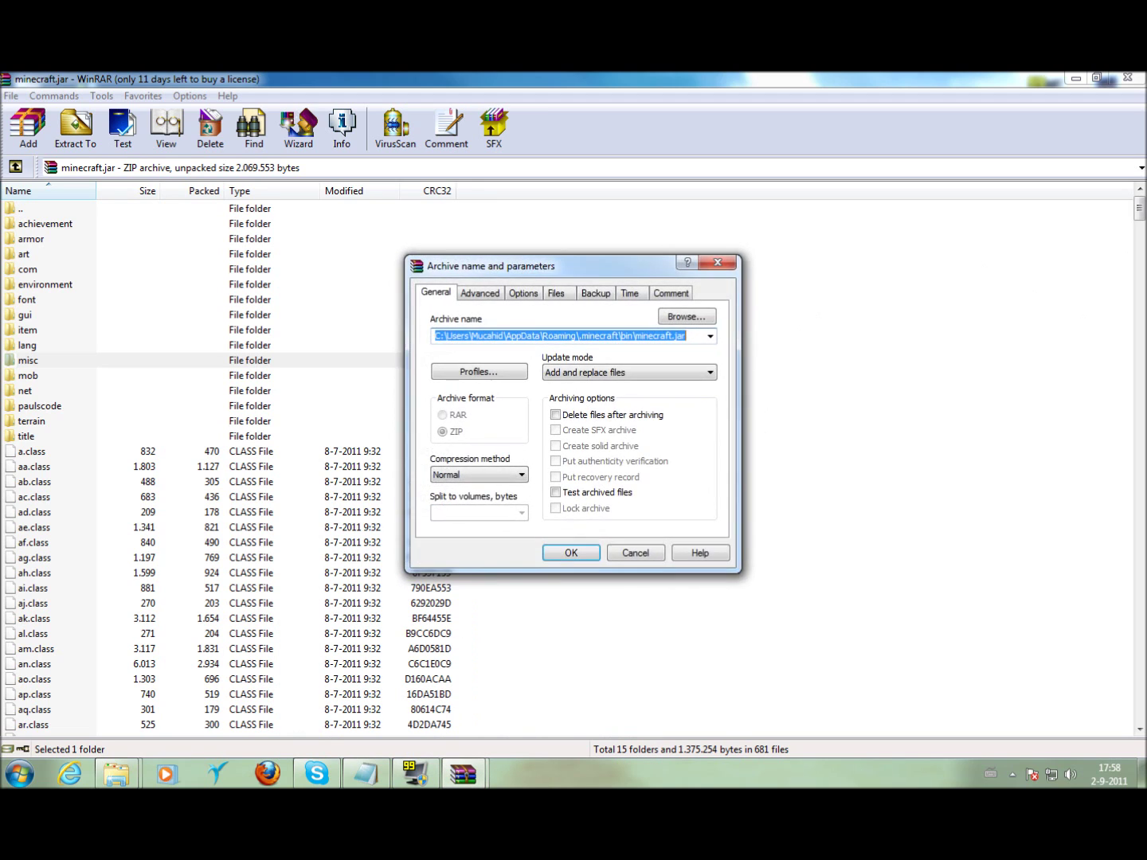
left_click(556, 561)
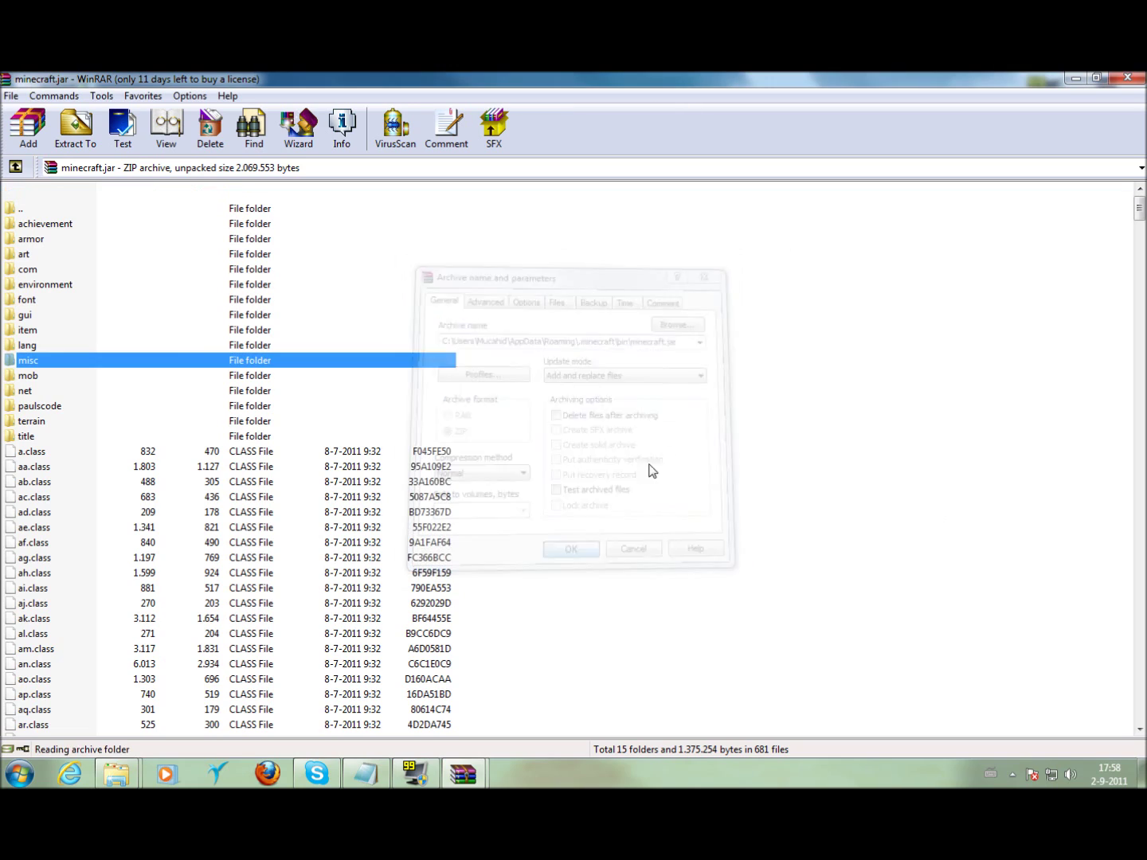
left_click(1127, 78)
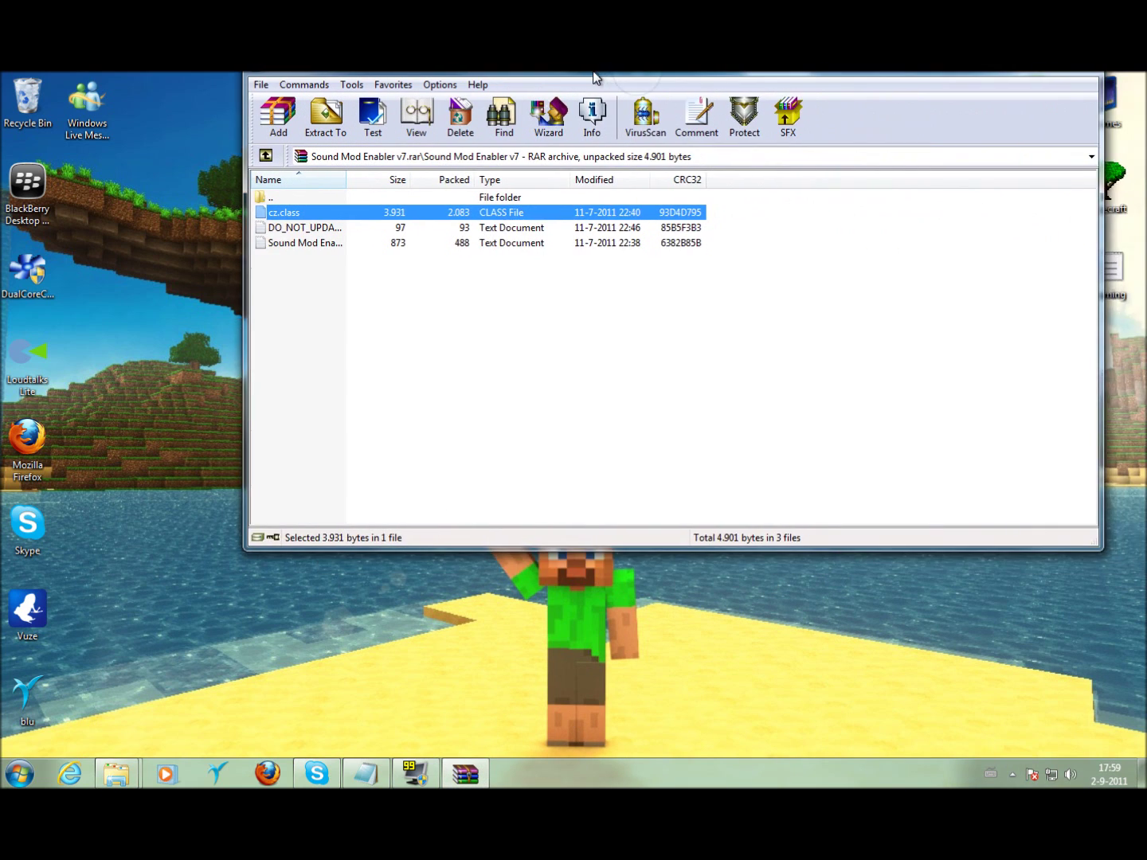
Step: Maximize the Sound Mod Enabler v7 archive, view its DO_NOT_UPDA... text document and close the archive
double_click(594, 77)
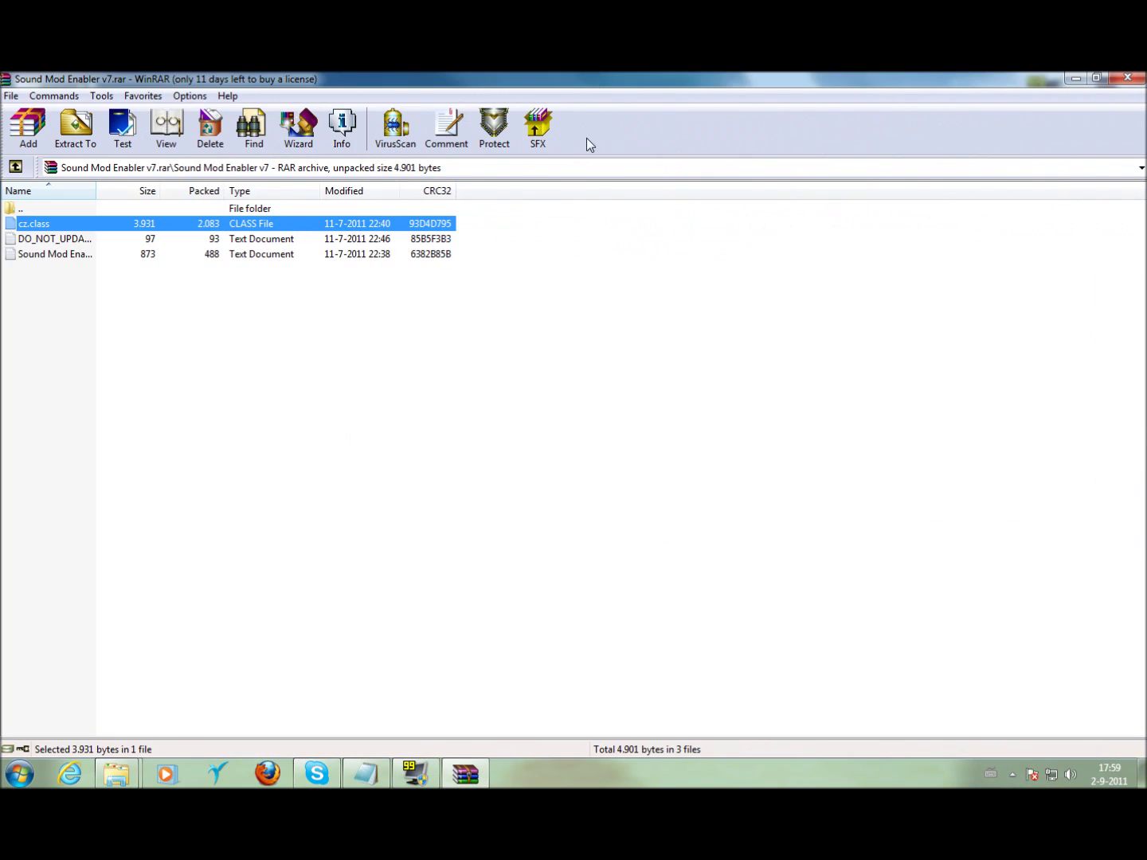
left_click(66, 241)
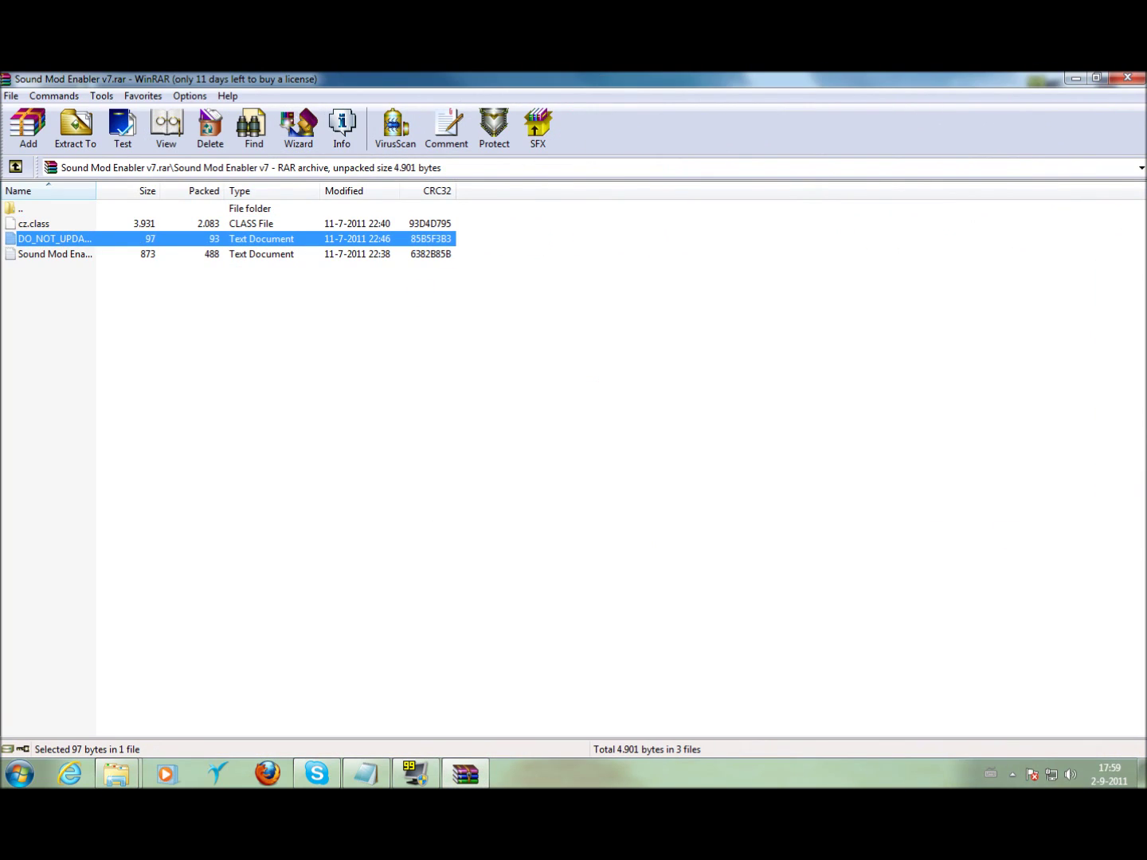
key("Return")
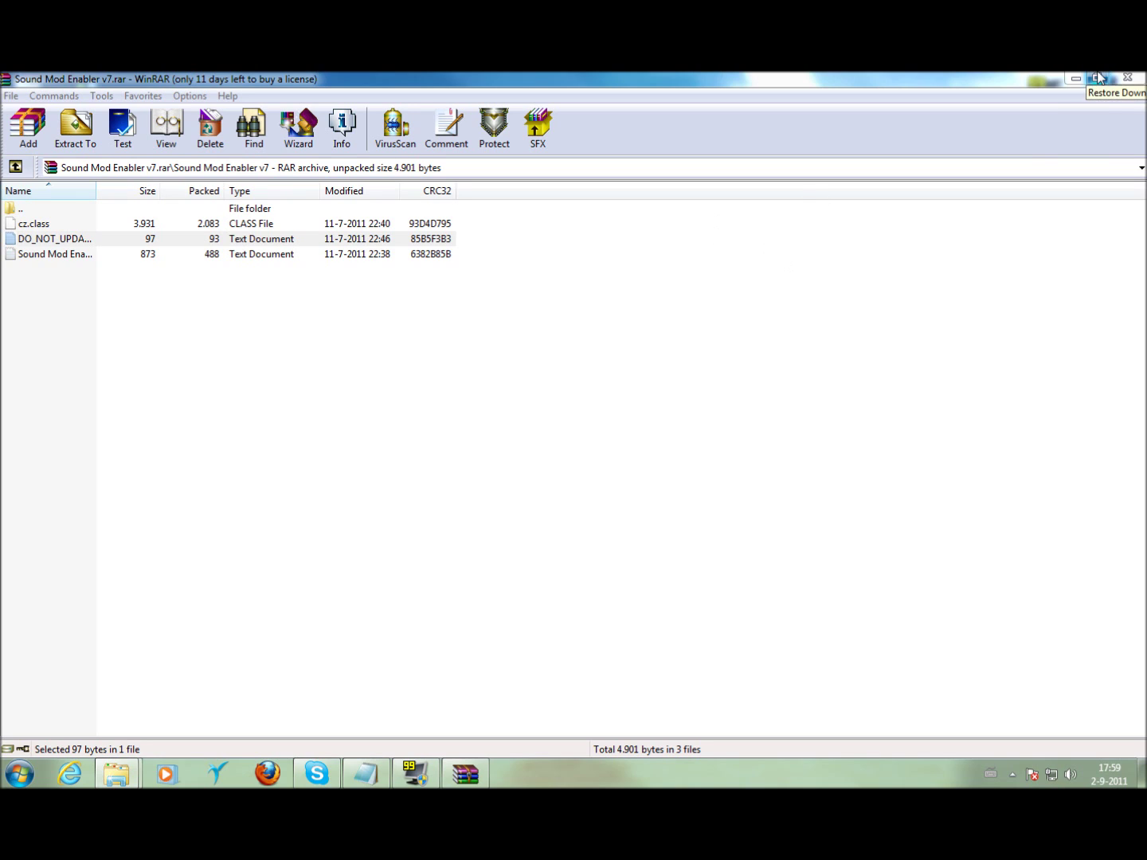
left_click(1126, 82)
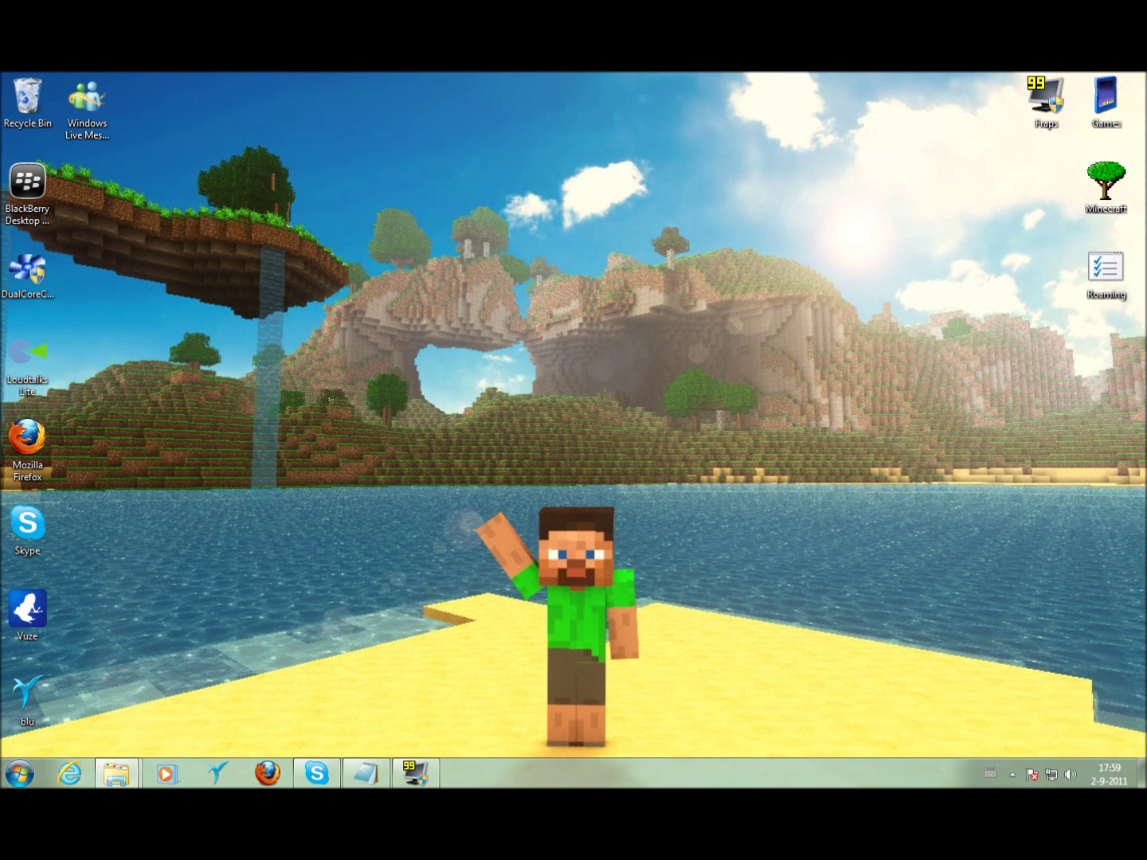
Step: Switch to the open folder windows in Windows Explorer
left_click(116, 773)
mouse_move(117, 778)
left_click_drag(744, 469, 1012, 649)
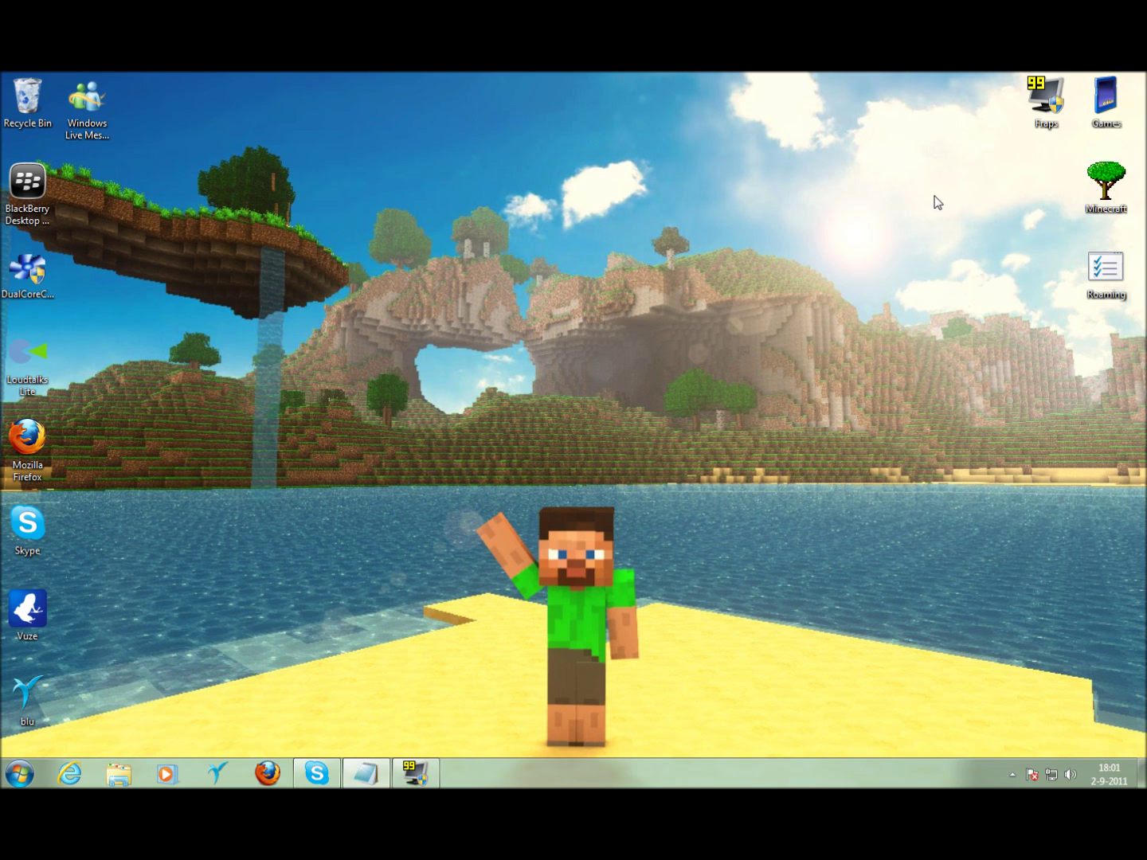
Step: Launch Minecraft, log in with the remembered account, maximize the game and load the first singleplayer world
double_click(1124, 197)
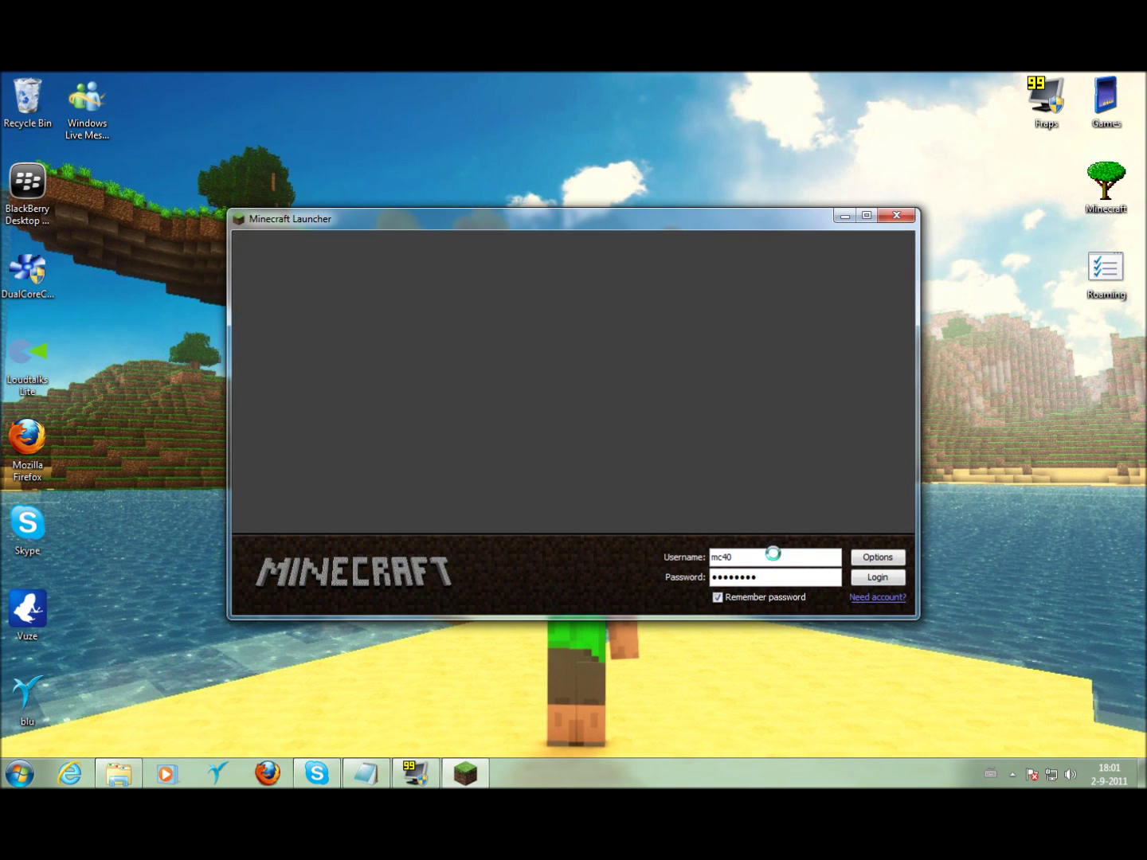
left_click(879, 579)
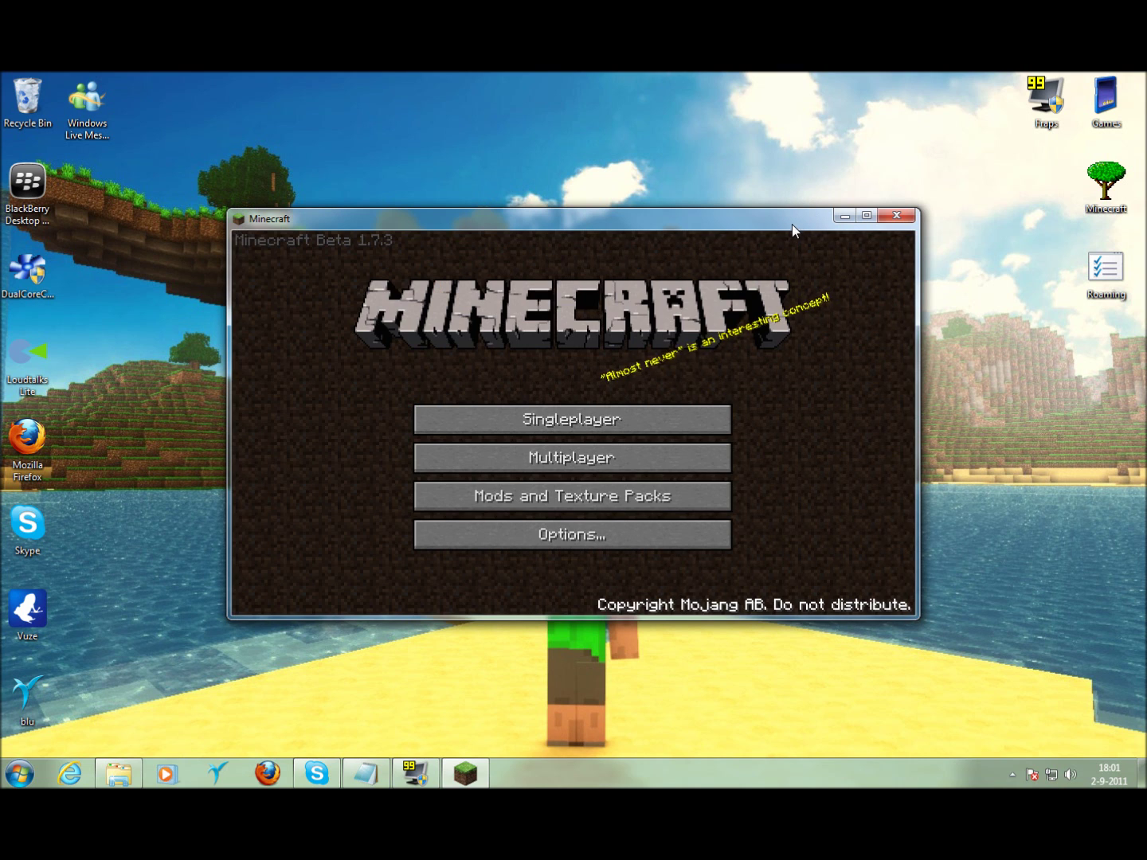
left_click_drag(791, 224, 743, 73)
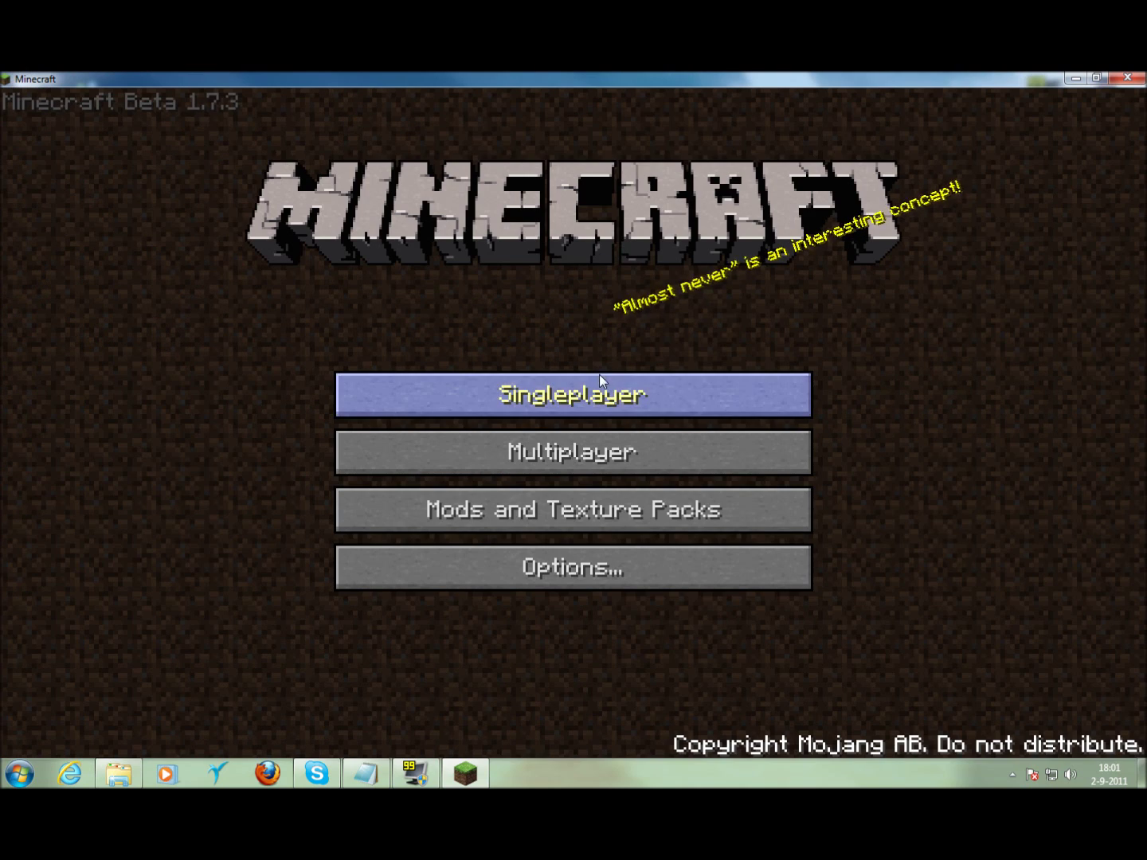
left_click(598, 374)
double_click(566, 210)
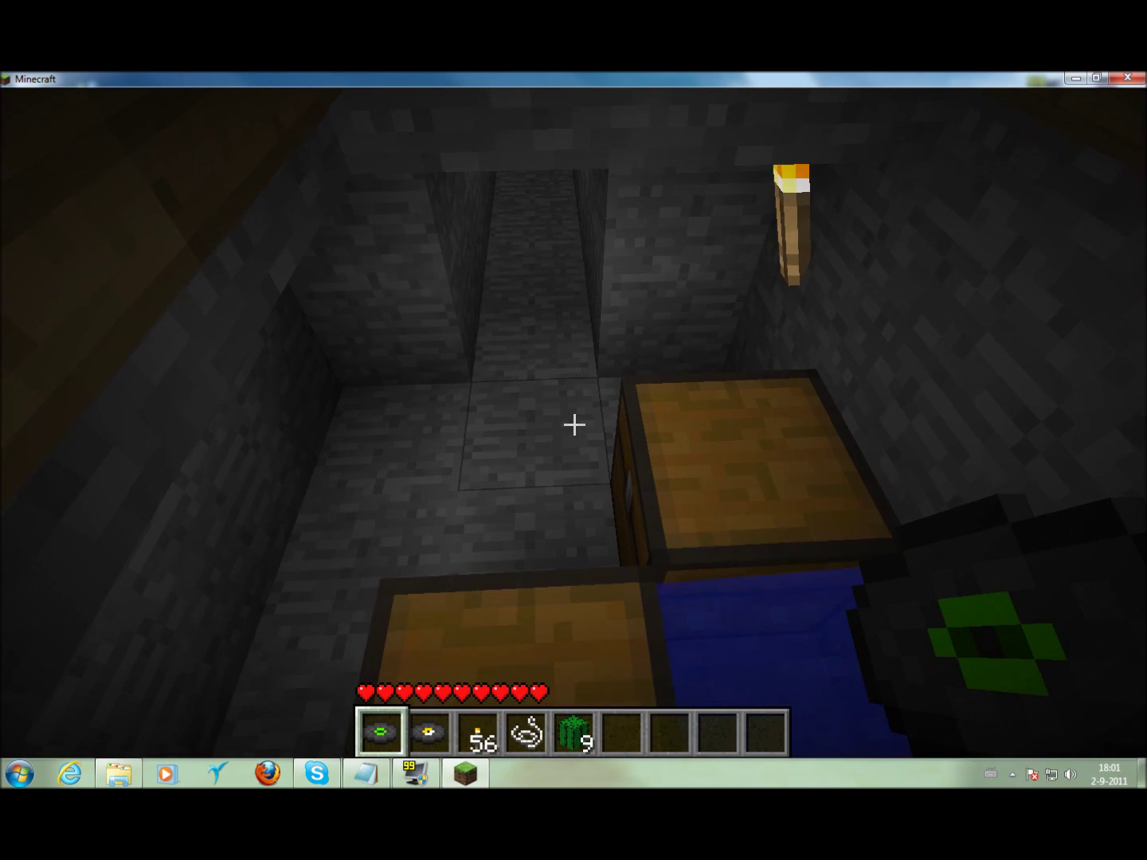
Step: Equip the yellow-and-white music disc, walk through the tunnel to the jukebox and play the disc in it
scroll(574, 425, "down", 1)
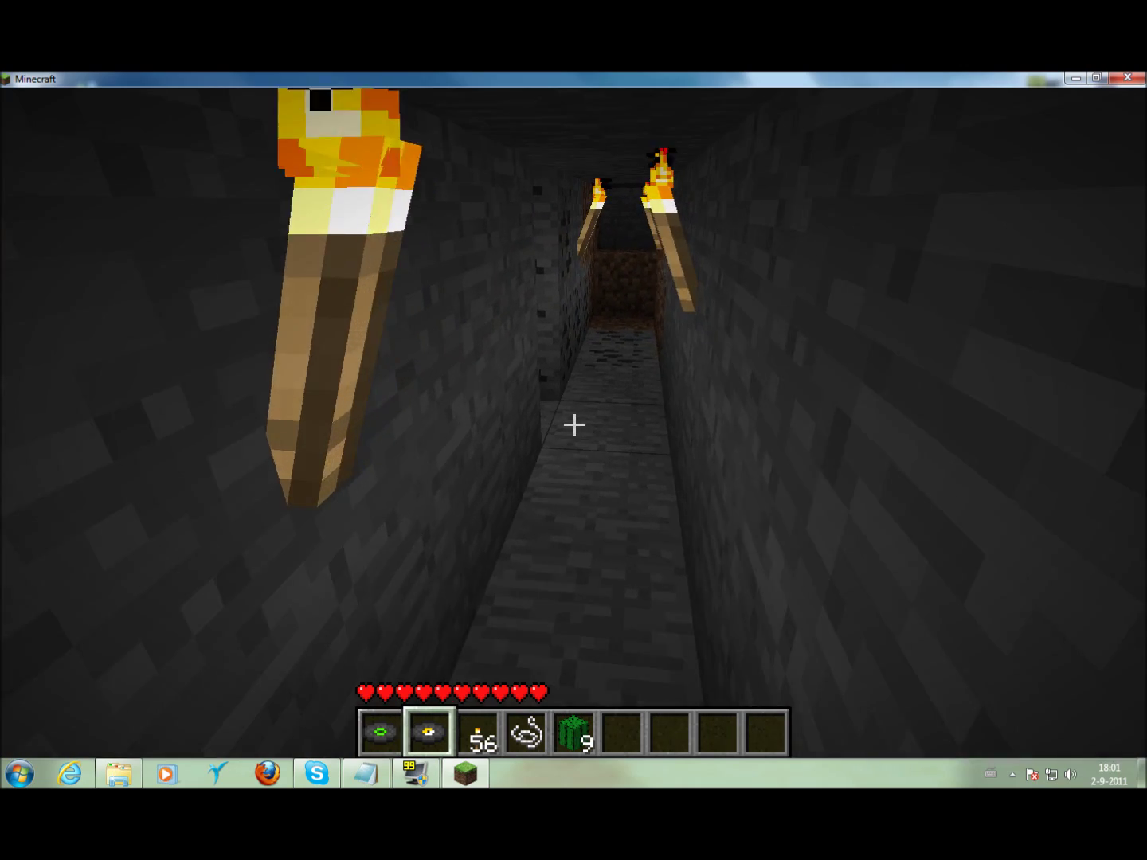
scroll(574, 424, "up", 1)
key("w")
scroll(574, 425, "down", 1)
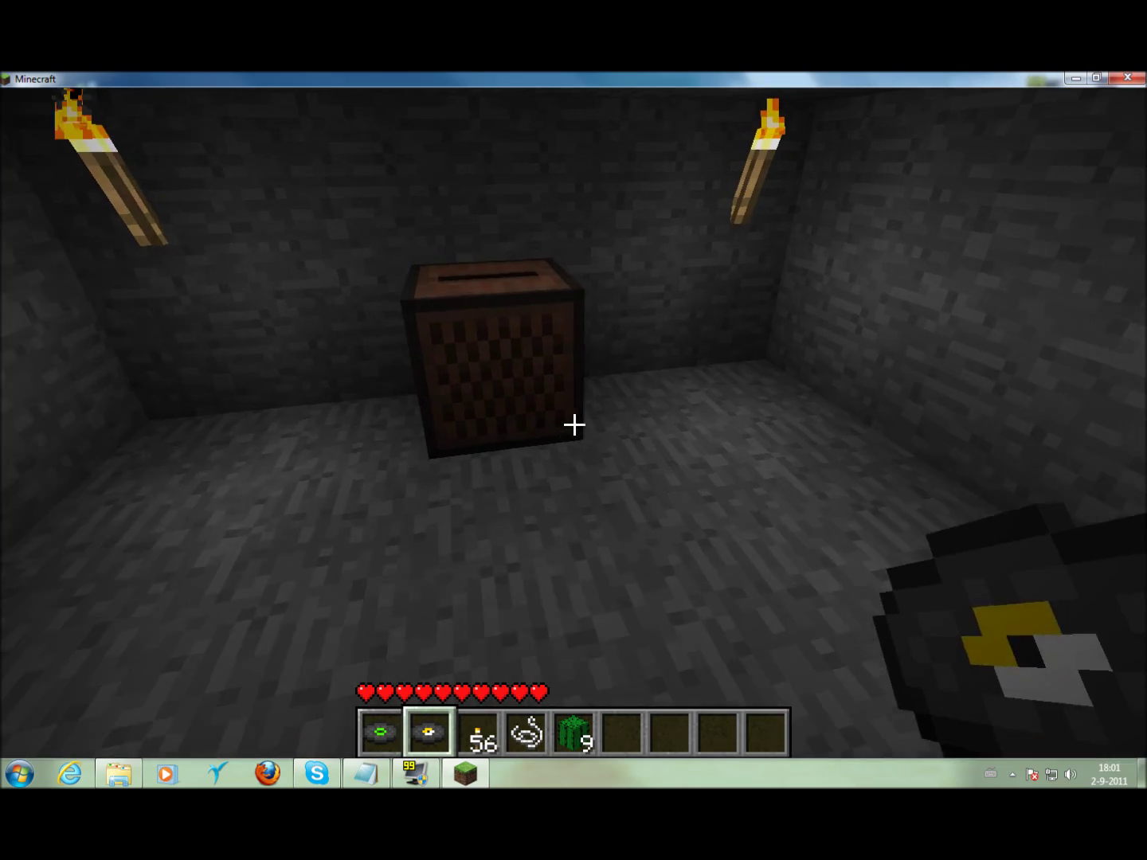
key("w")
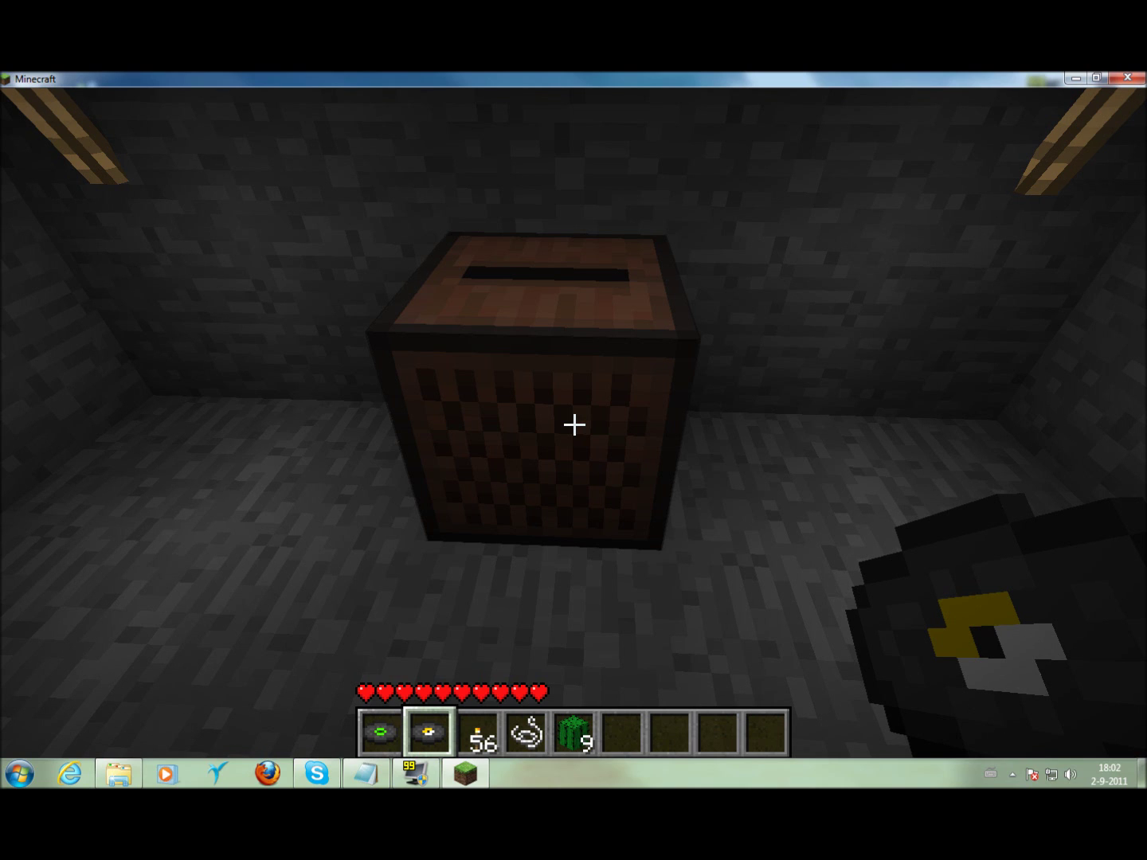
right_click(574, 425)
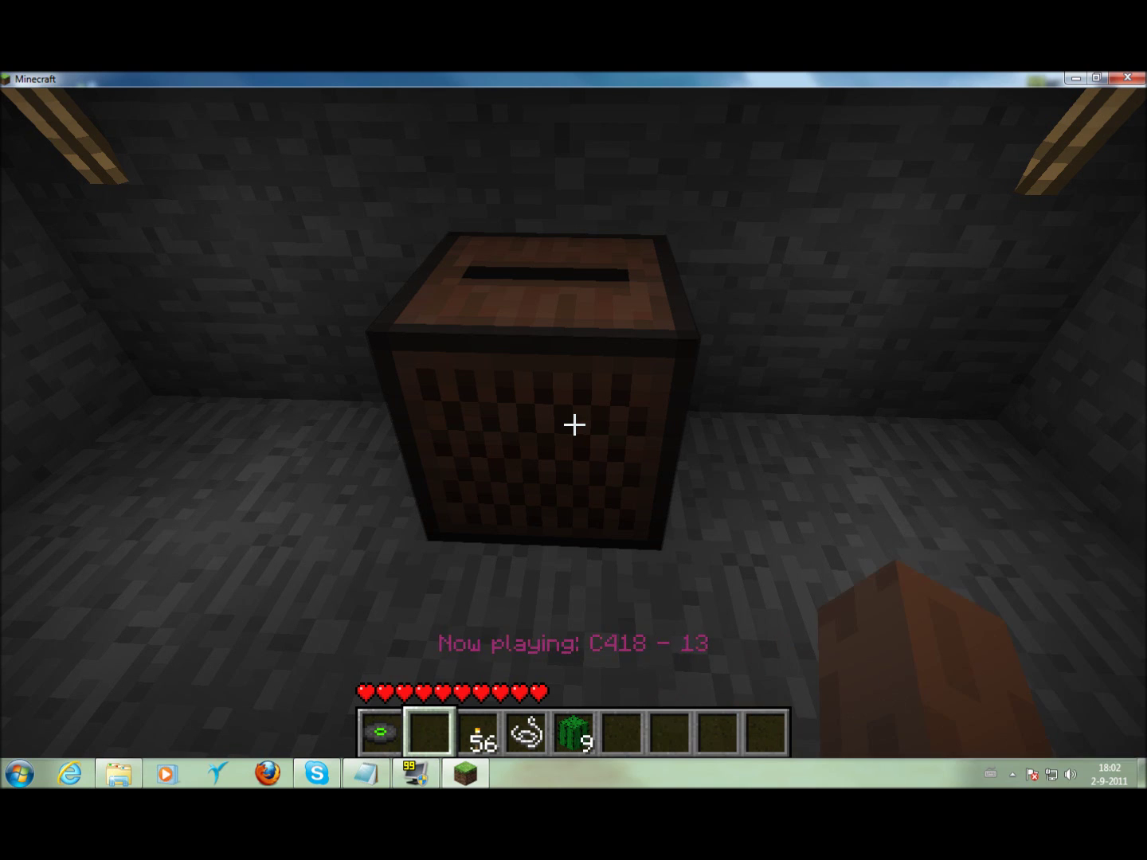
key("w")
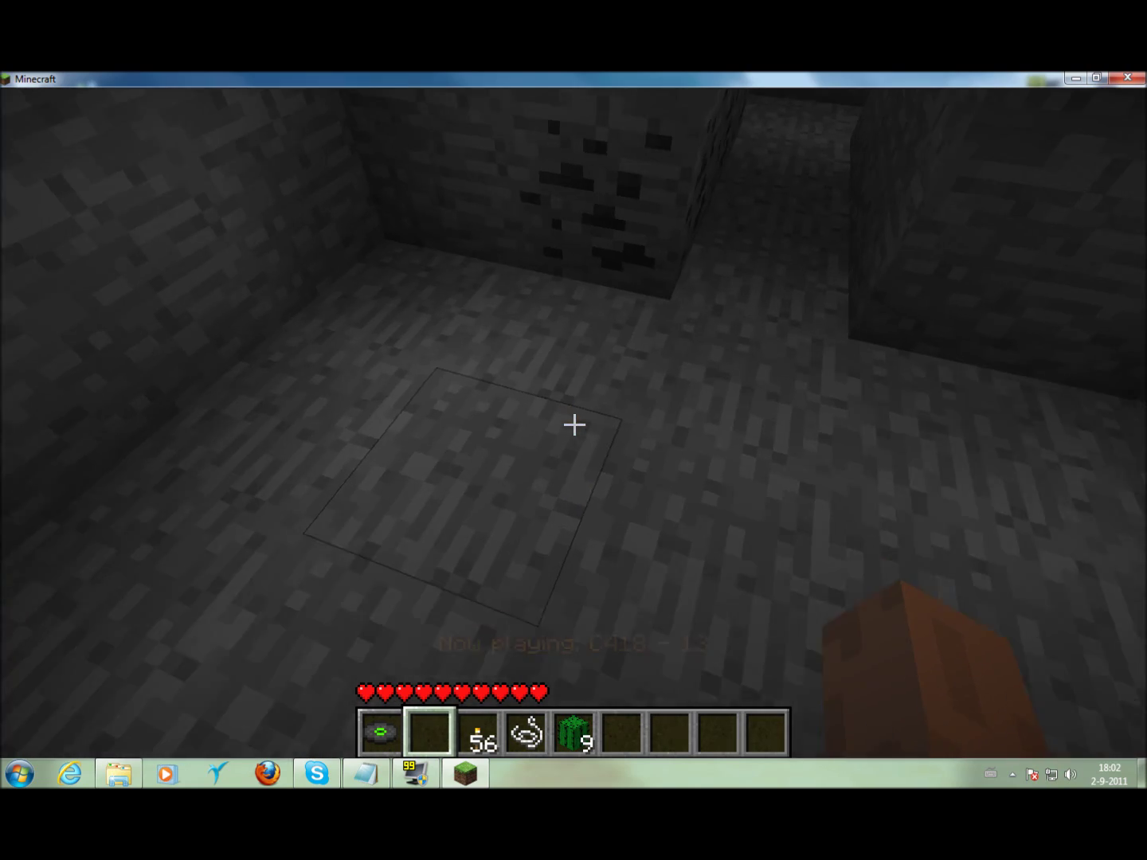
key("w")
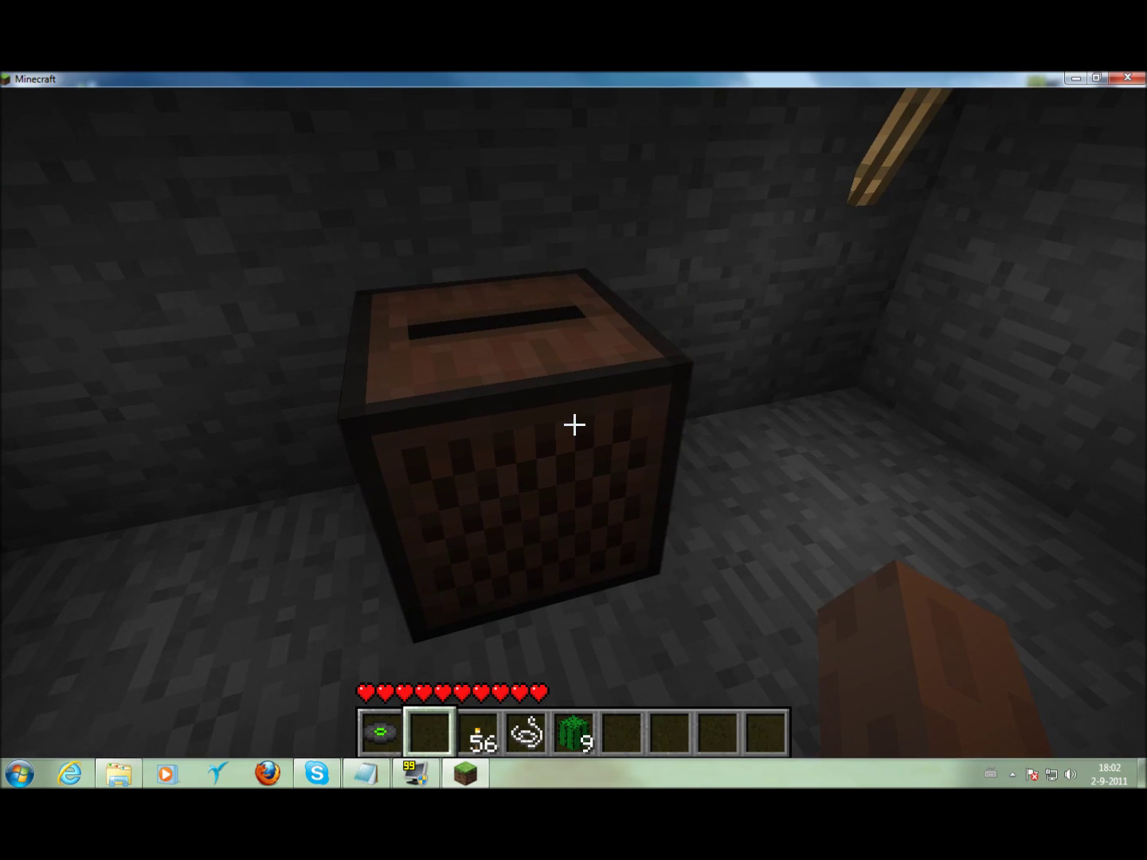
Step: Swap the yellow-and-white disc in the jukebox for the green disc to play it, and eject and collect the green disc
right_click(573, 424)
key("1")
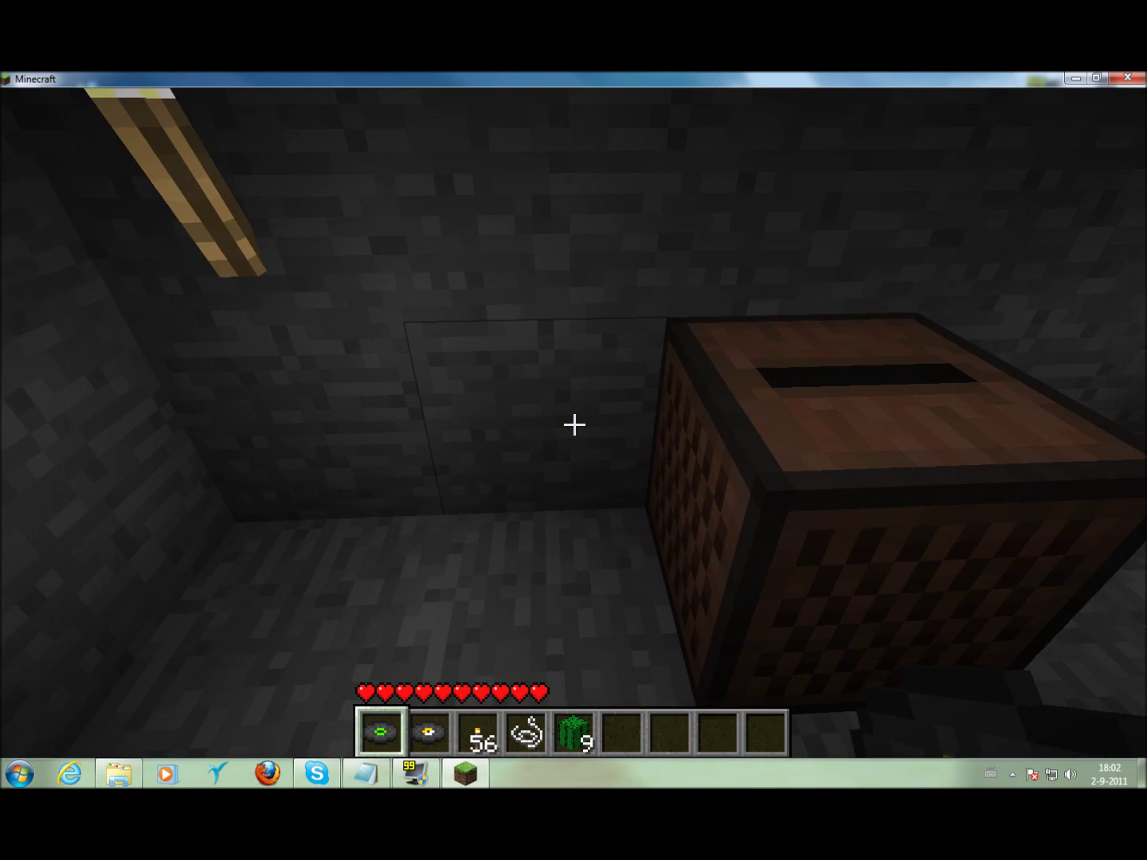
key("w")
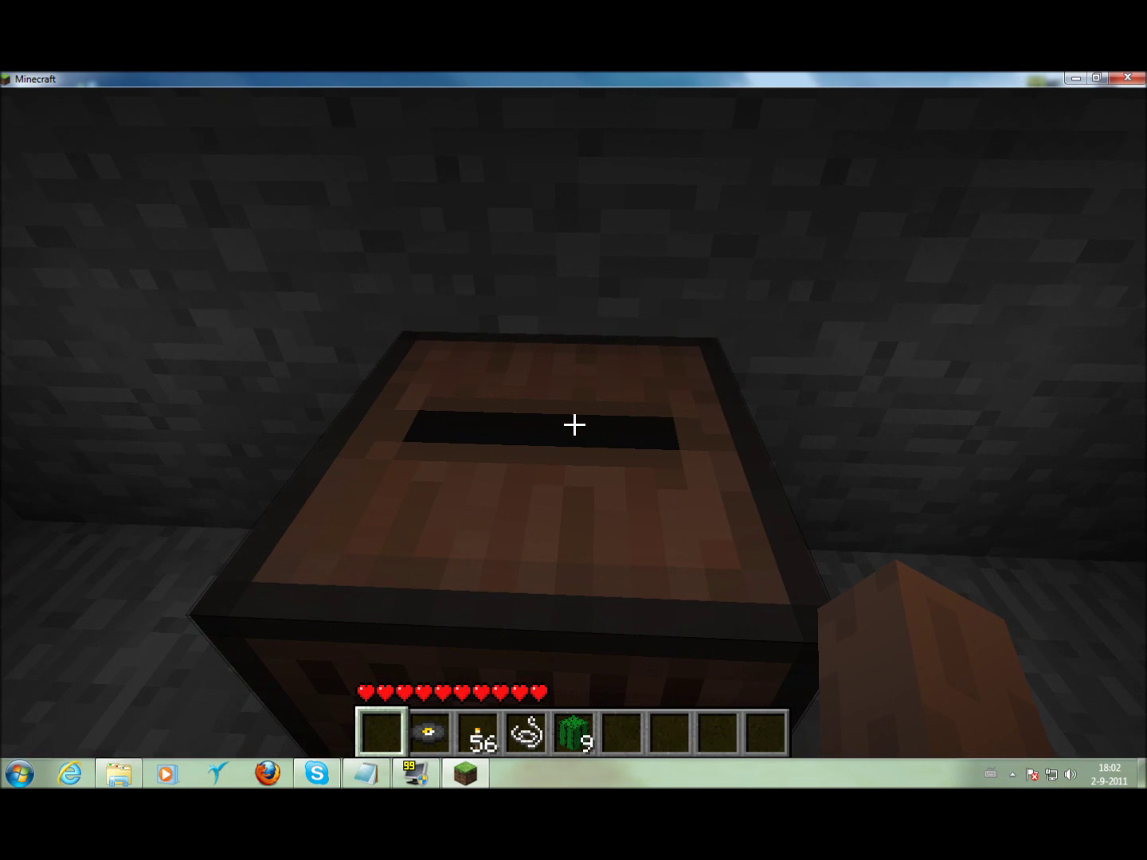
key("s")
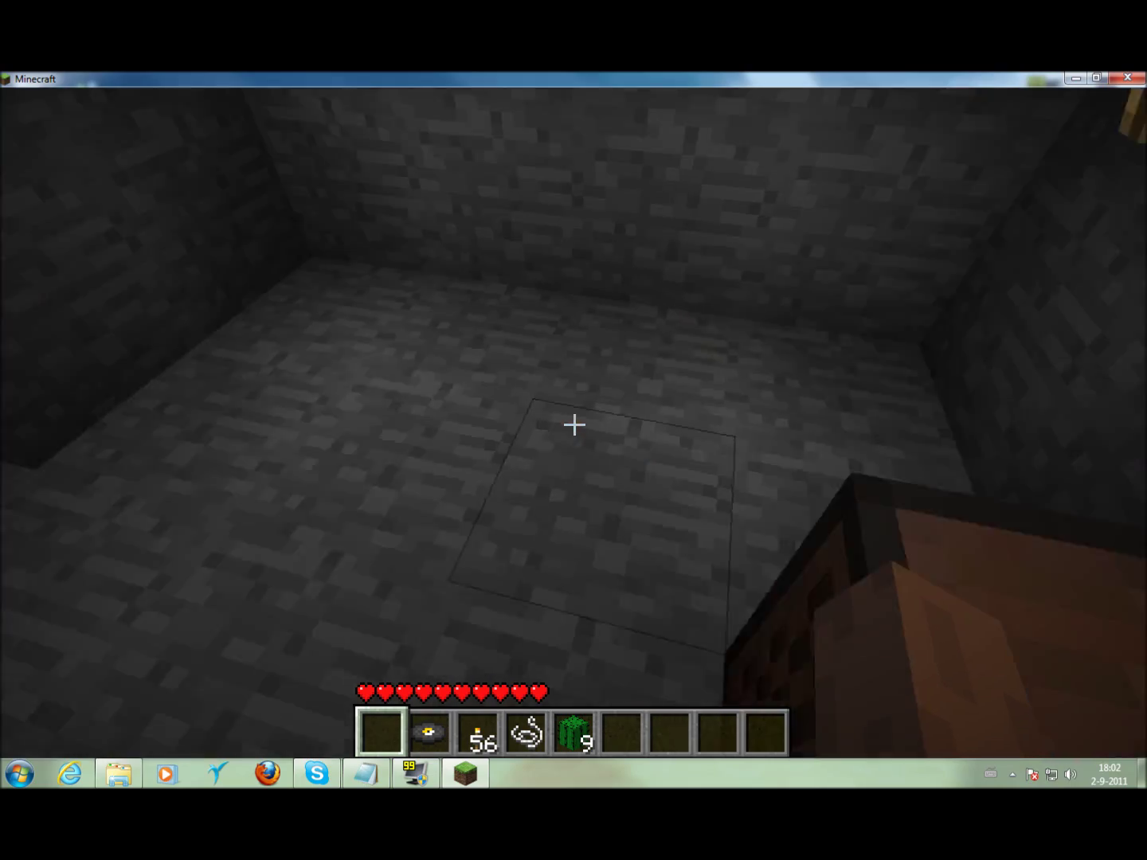
key("w")
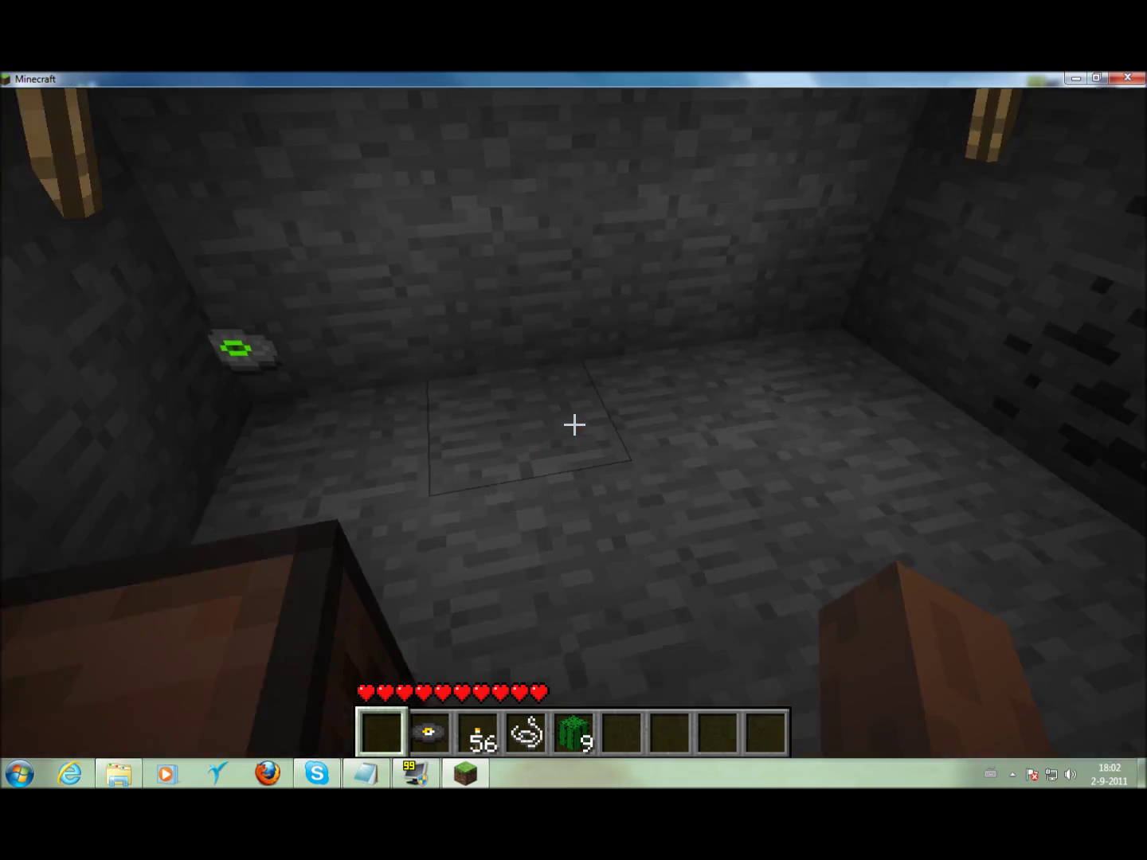
Step: Switch to an empty hand, walk through the tunnel to the chests and store the 10 cactus blocks in the cactus chest
scroll(574, 425, "down", 3)
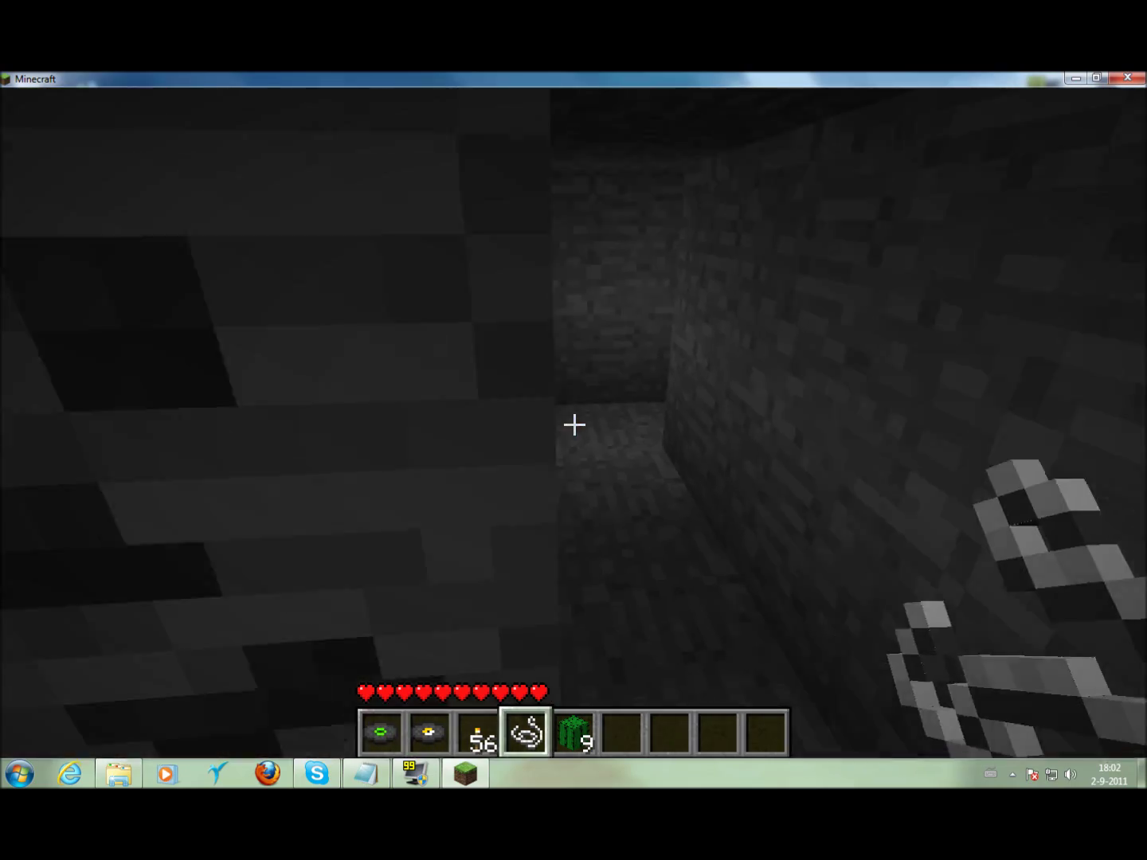
scroll(574, 425, "down", 2)
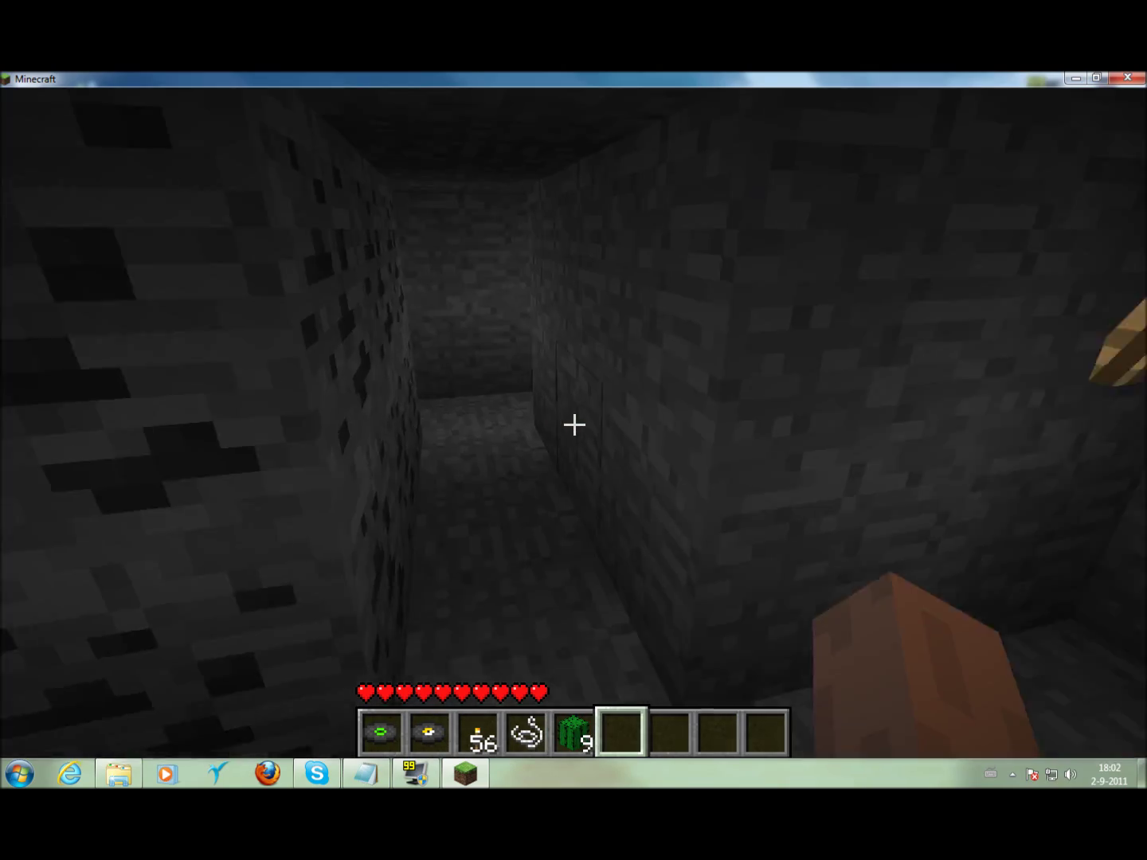
key("w")
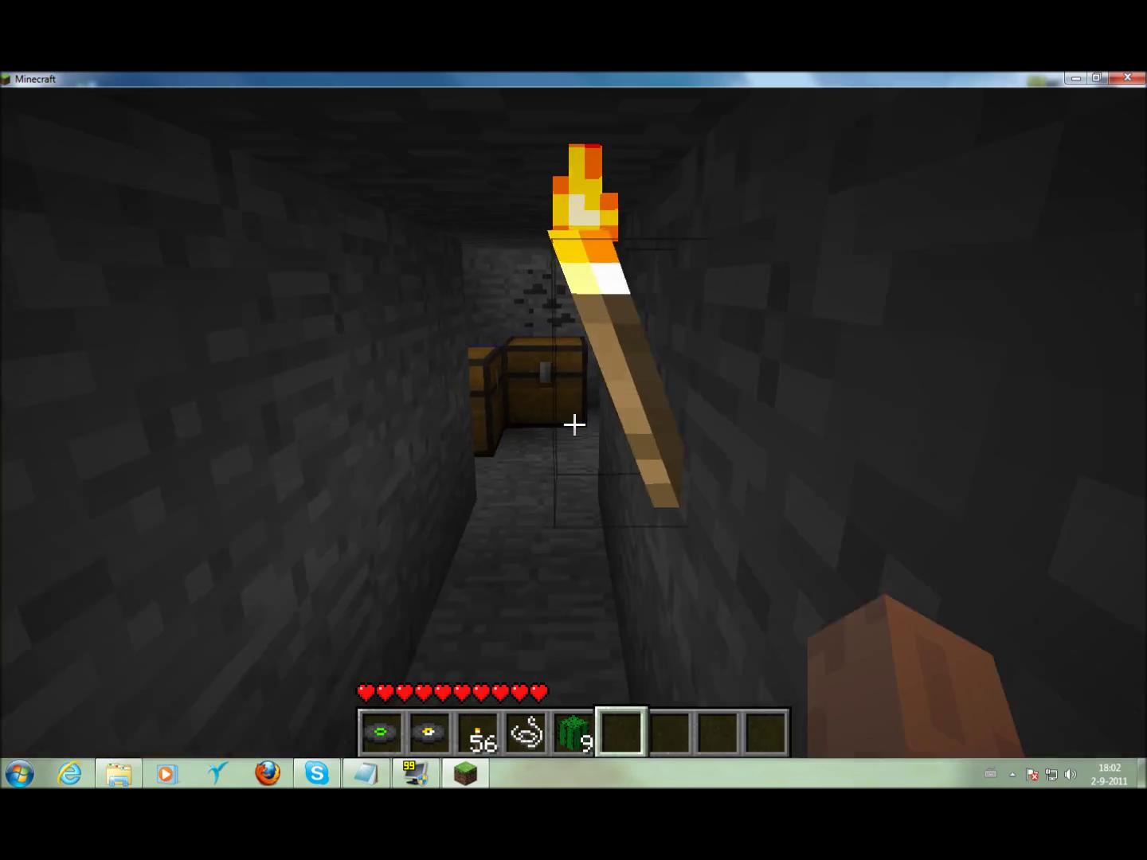
key("w")
key("w")
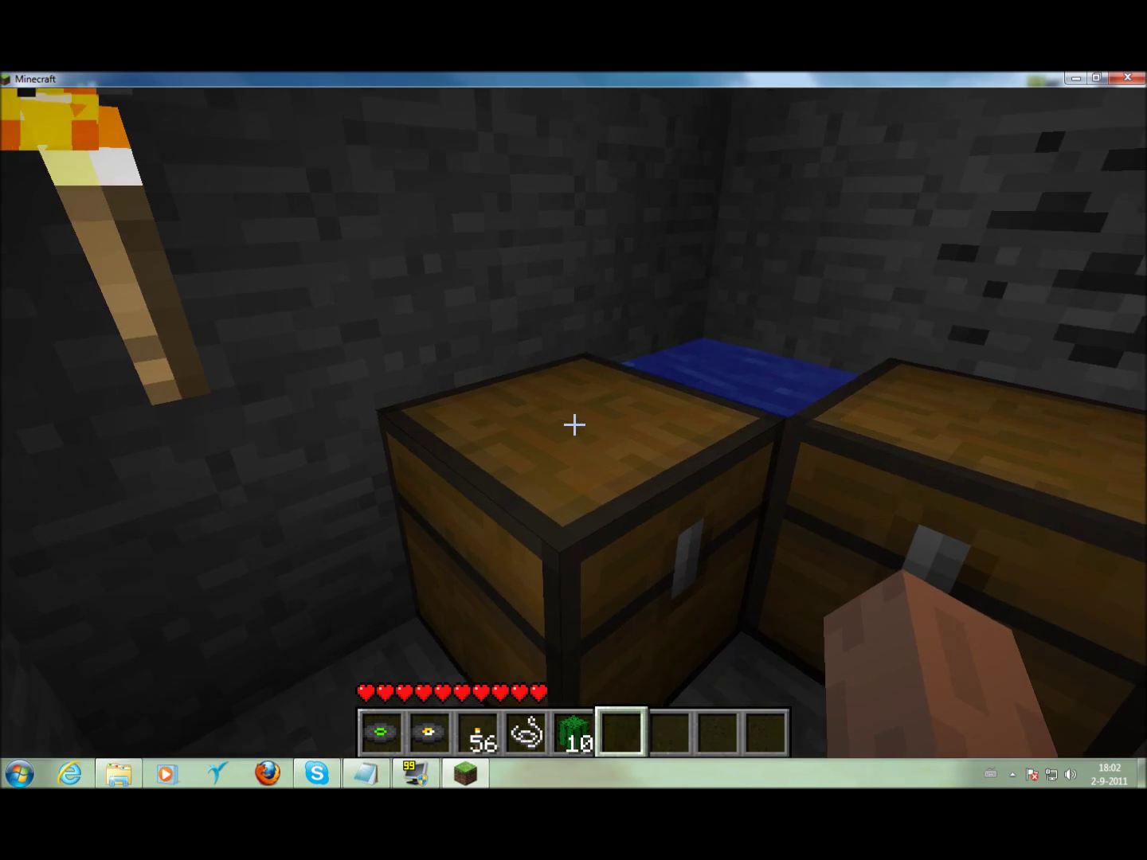
right_click(575, 425)
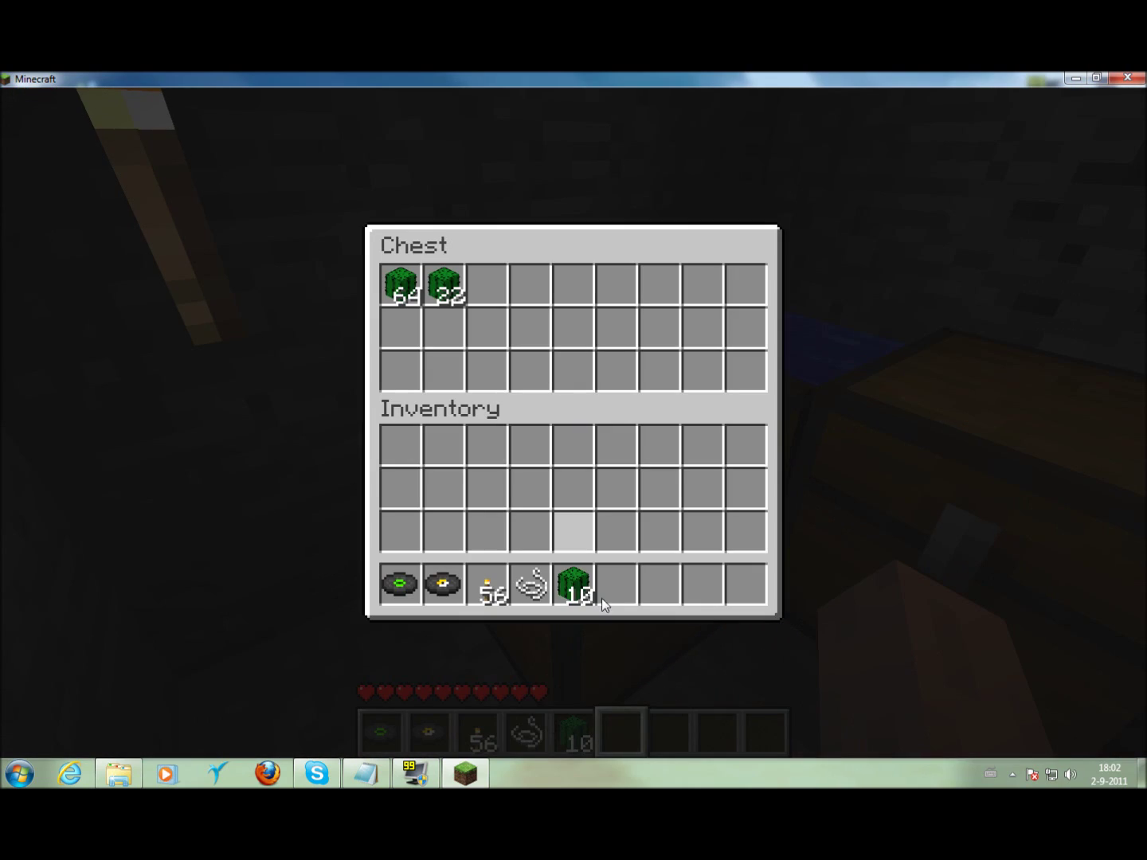
key("Escape")
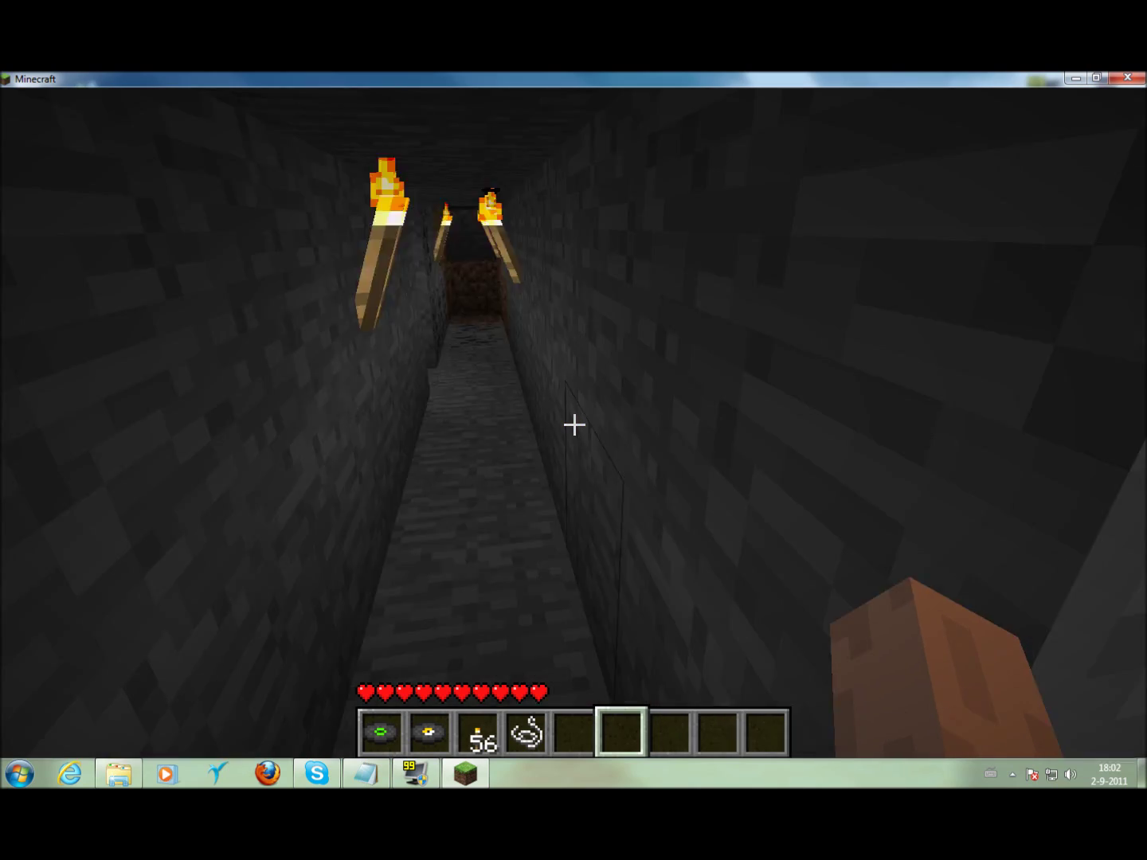
Step: Walk back through the tunnel into the stone room with the jukebox
key("w")
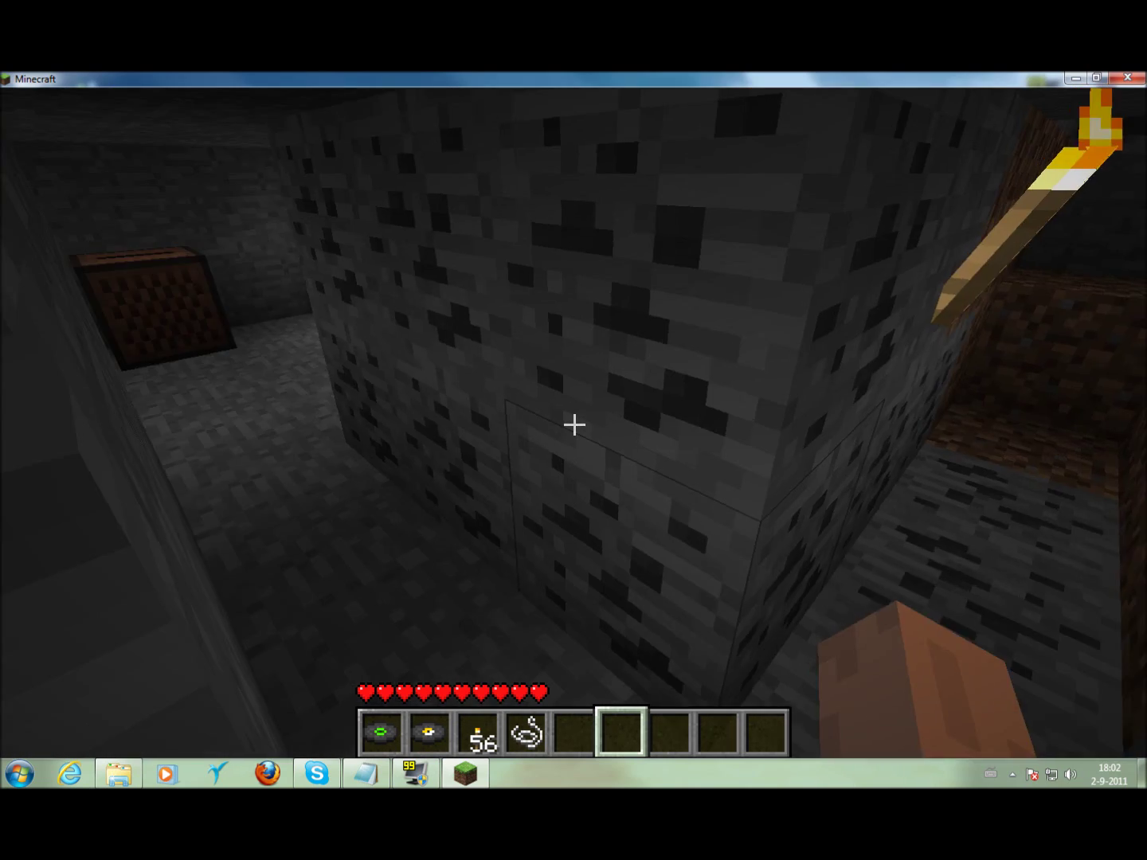
key("w")
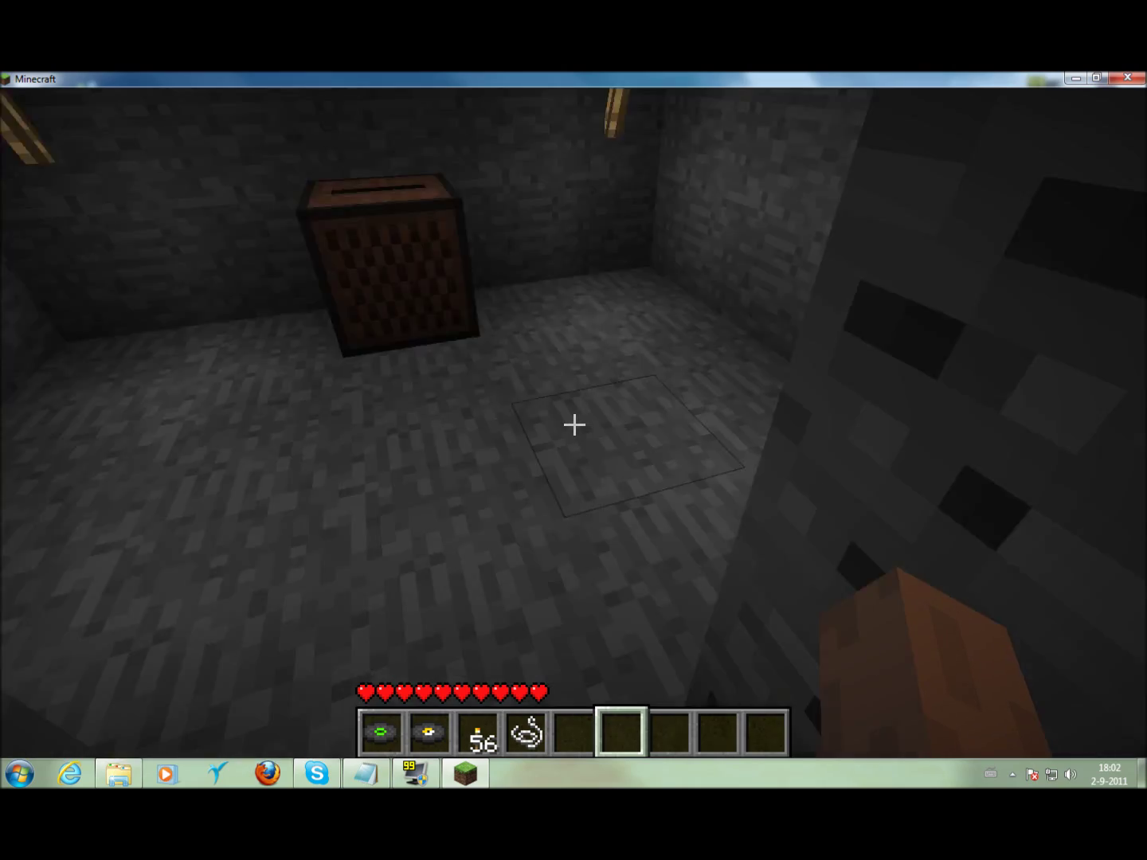
left_click(573, 425)
key("w")
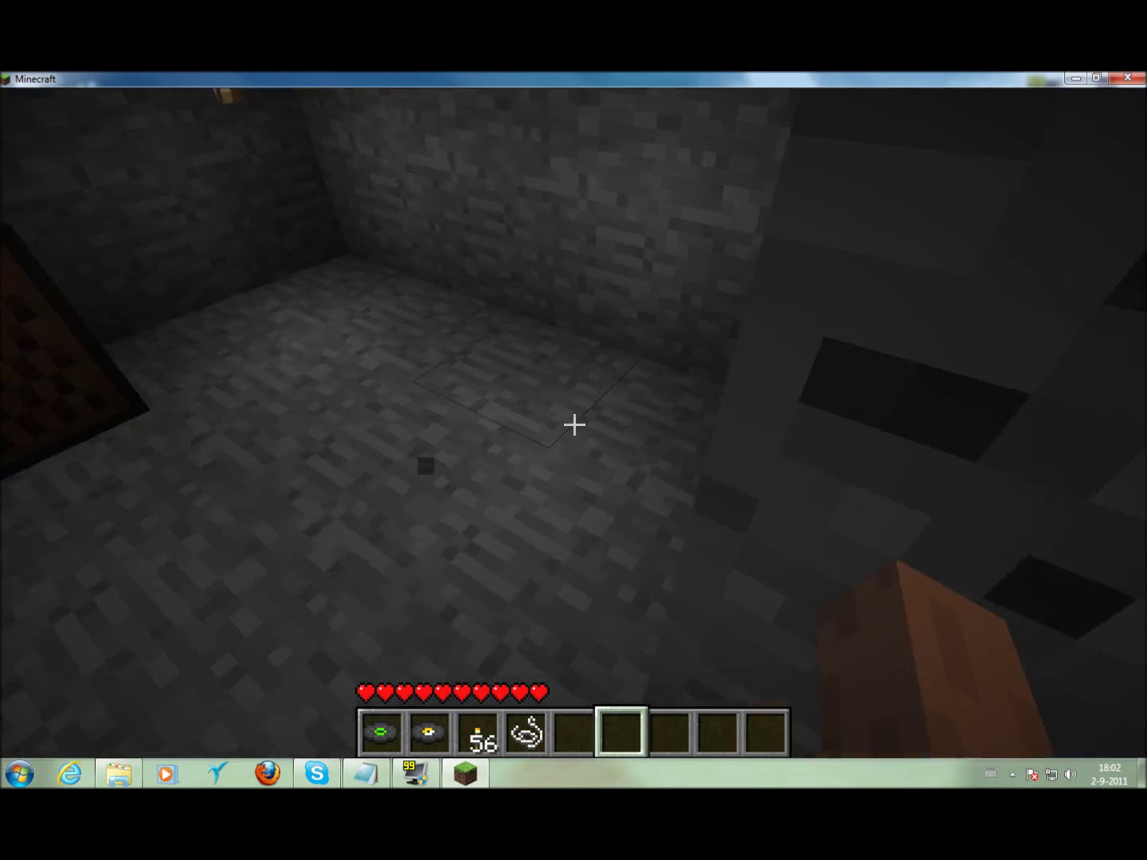